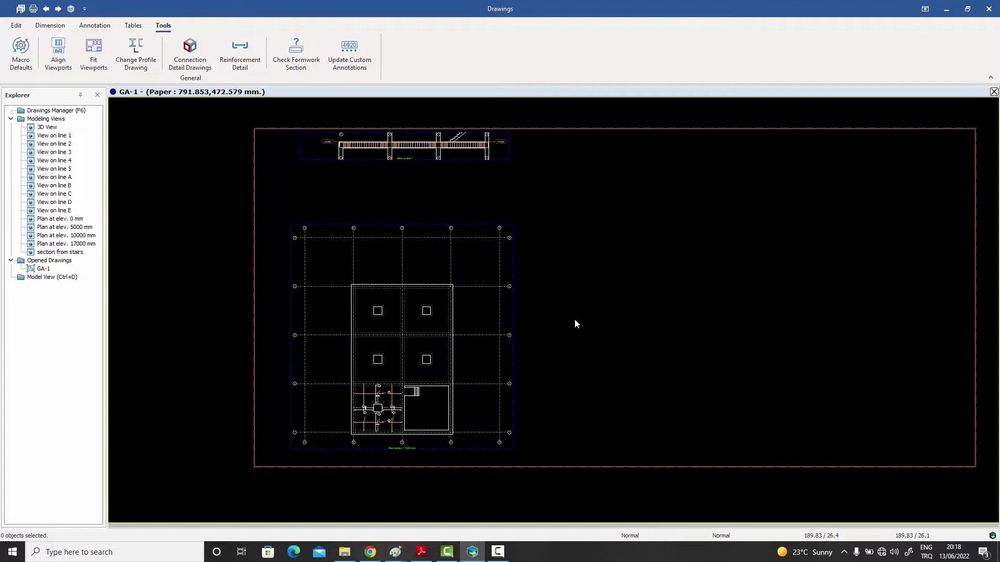
- Select the beam's bottom bars near grid A and running past grid B in View on line 1
{"action": "middle_click_drag", "start_coordinate": [575, 319], "coordinate": [580, 320]}
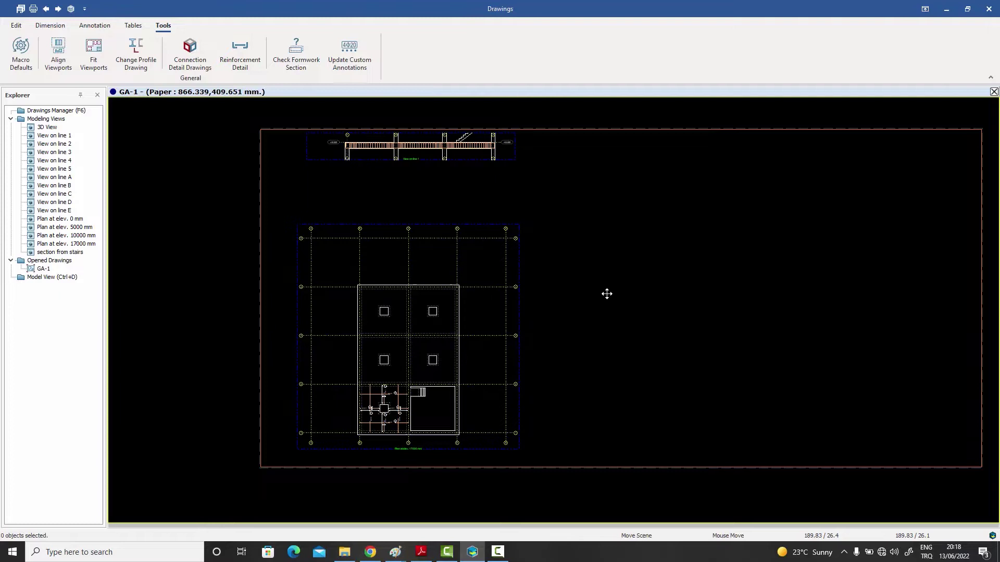
{"action": "middle_click_drag", "start_coordinate": [604, 292], "coordinate": [589, 291]}
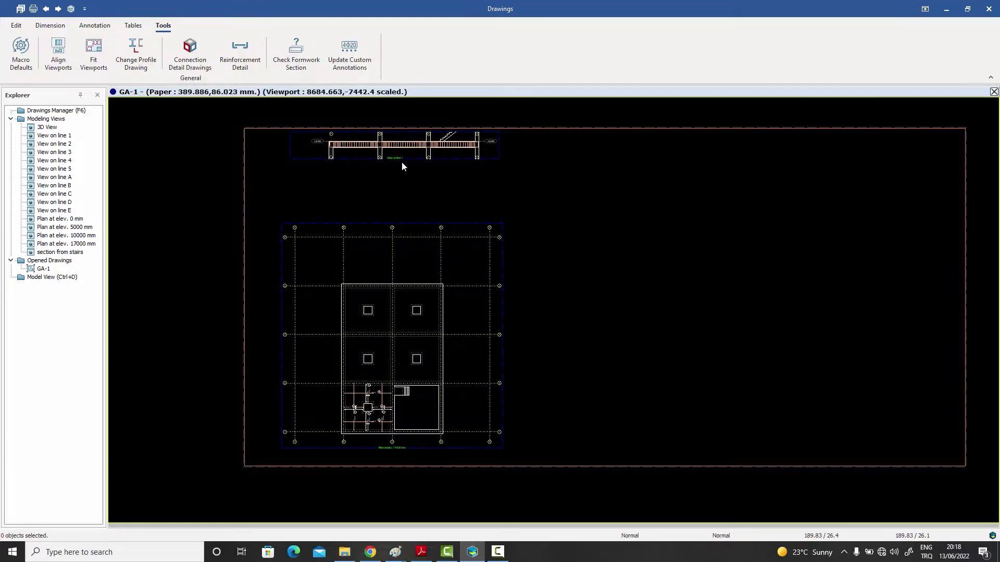
{"action": "scroll", "coordinate": [402, 166], "scroll_direction": "up", "scroll_amount": 5}
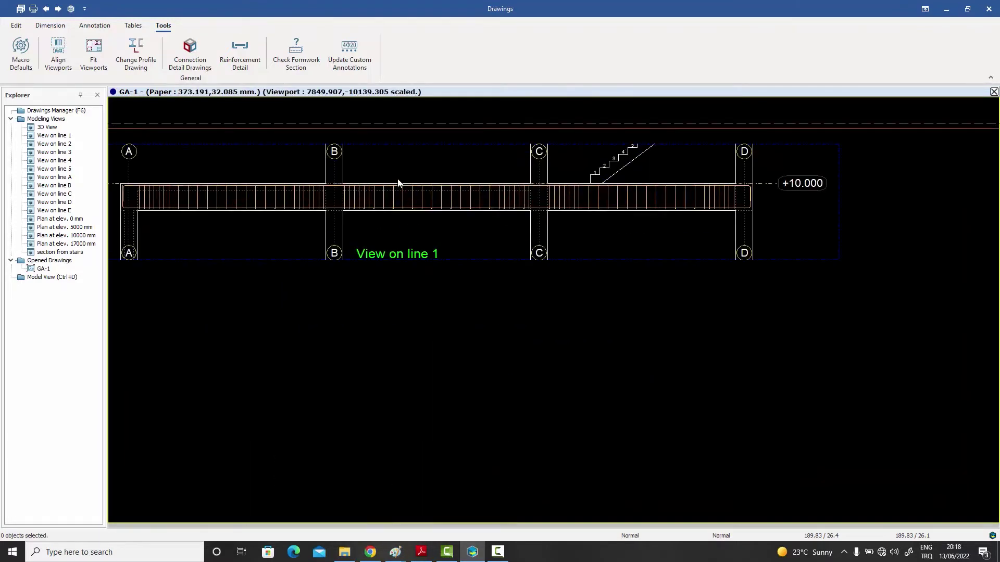
{"action": "scroll", "coordinate": [488, 196], "scroll_direction": "up", "scroll_amount": 5}
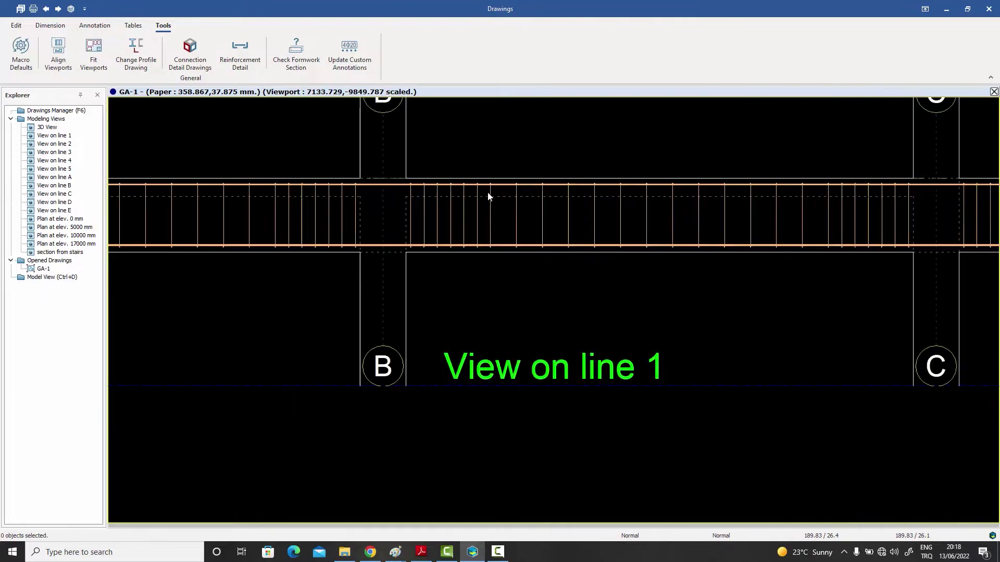
{"action": "scroll", "coordinate": [489, 196], "scroll_direction": "down", "scroll_amount": 5}
{"action": "scroll", "coordinate": [479, 200], "scroll_direction": "up", "scroll_amount": 1}
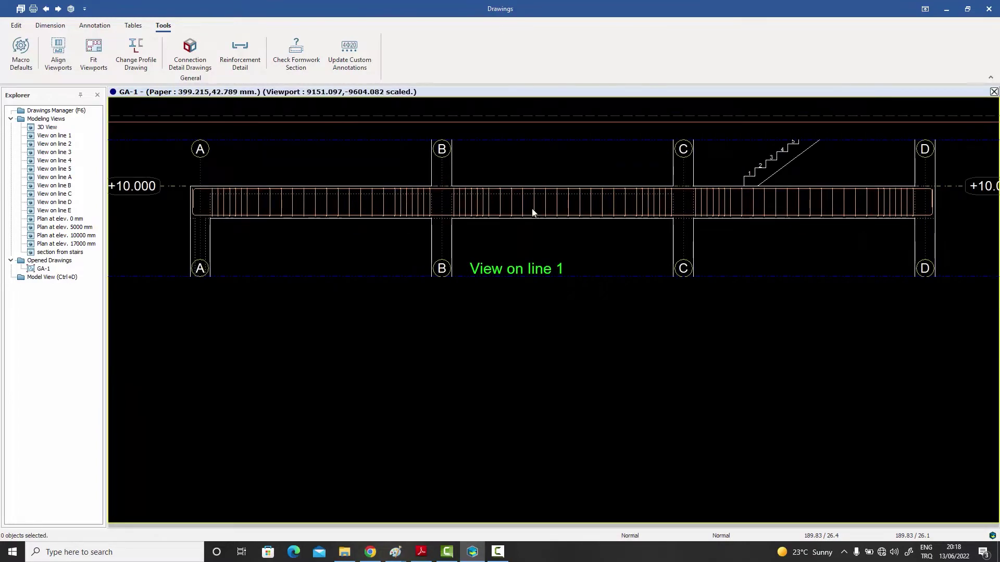
{"action": "scroll", "coordinate": [196, 230], "scroll_direction": "up", "scroll_amount": 4}
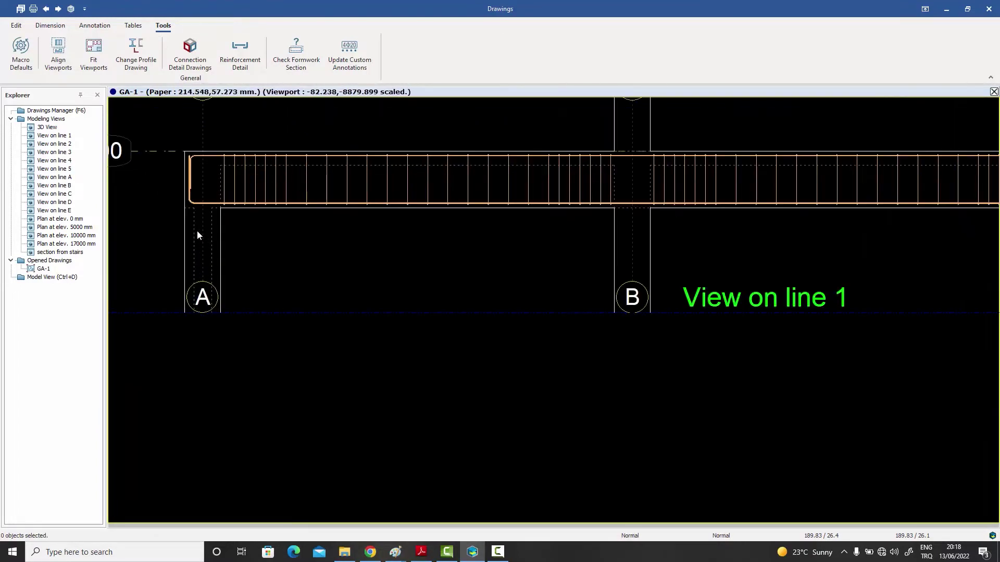
{"action": "left_click", "coordinate": [205, 195]}
{"action": "scroll", "coordinate": [205, 195], "scroll_direction": "down", "scroll_amount": 1}
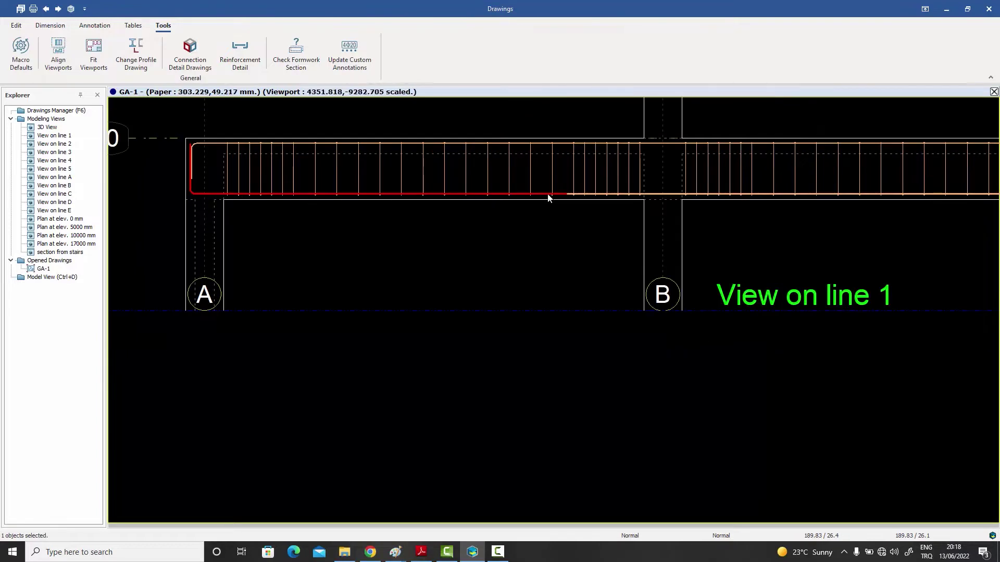
{"action": "scroll", "coordinate": [715, 201], "scroll_direction": "up", "scroll_amount": 3}
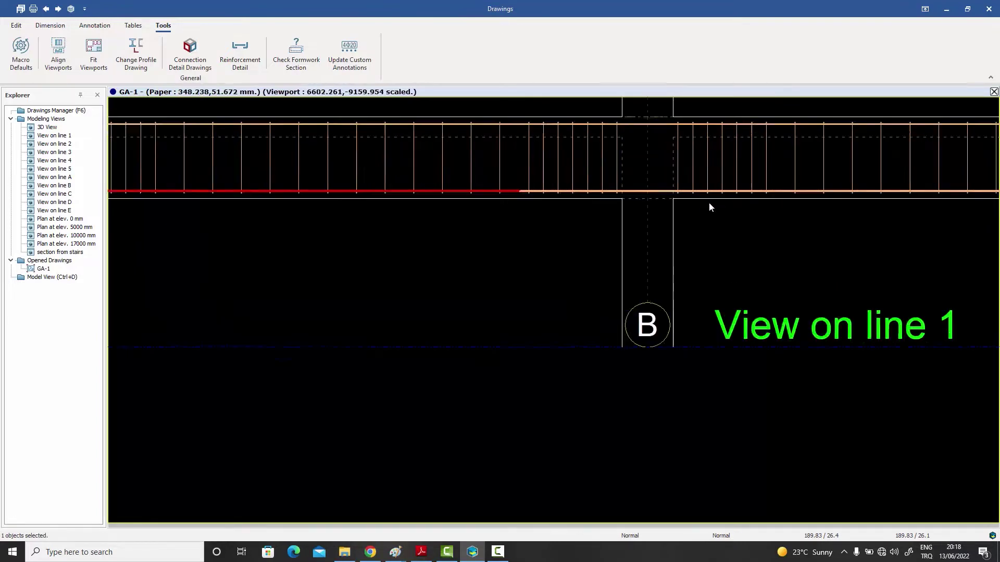
{"action": "left_click", "coordinate": [658, 193]}
{"action": "left_click", "coordinate": [652, 187]}
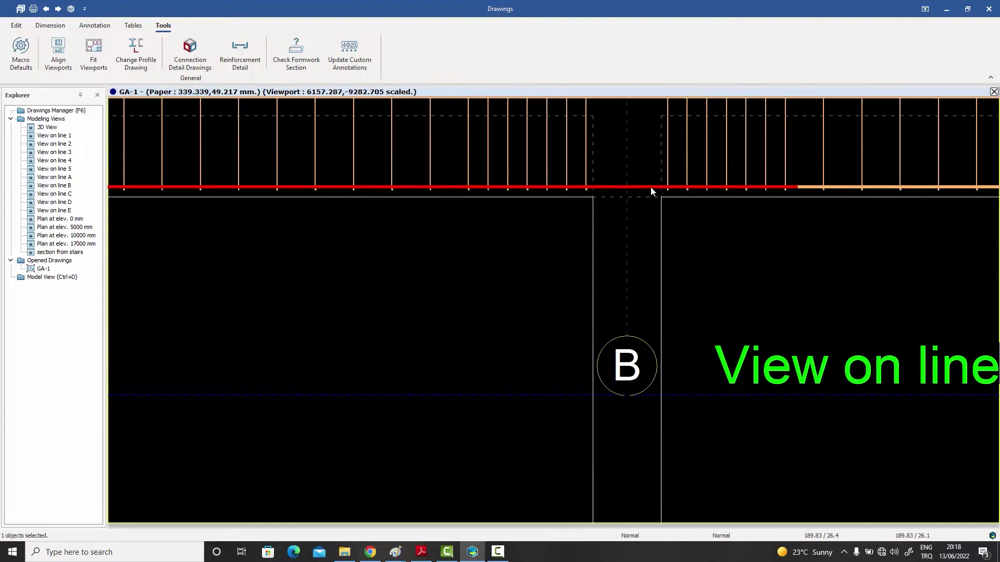
{"action": "left_click", "coordinate": [842, 188]}
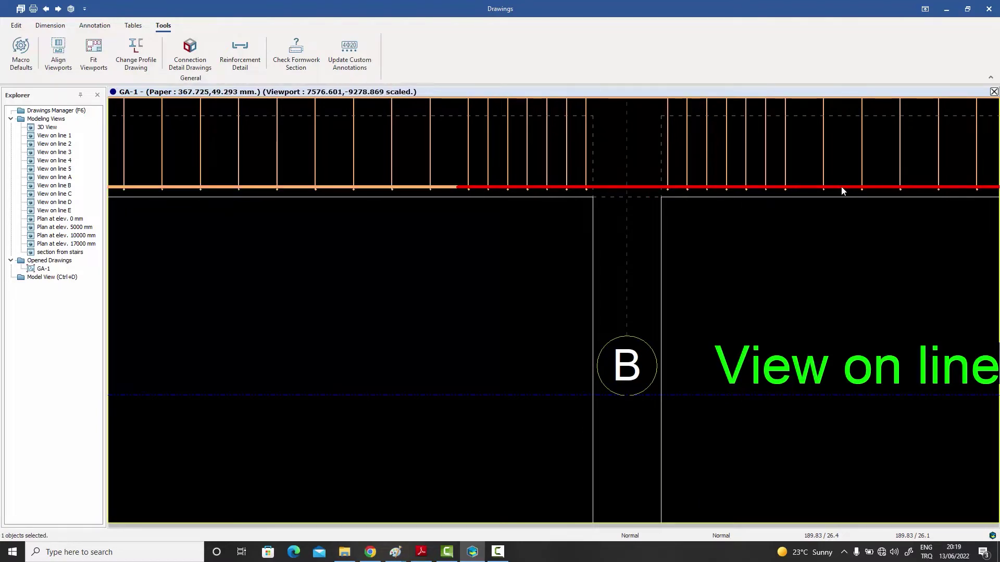
- Pan along the View on line 1 beam toward grid C, bringing the elevation and plan into view
{"action": "scroll", "coordinate": [460, 186], "scroll_direction": "up", "scroll_amount": 5}
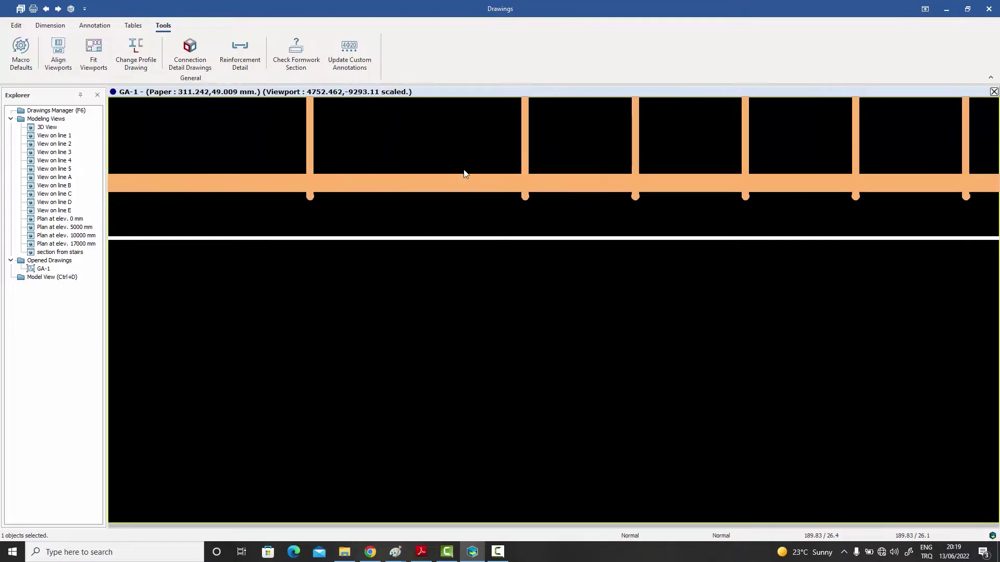
{"action": "scroll", "coordinate": [464, 172], "scroll_direction": "down", "scroll_amount": 2}
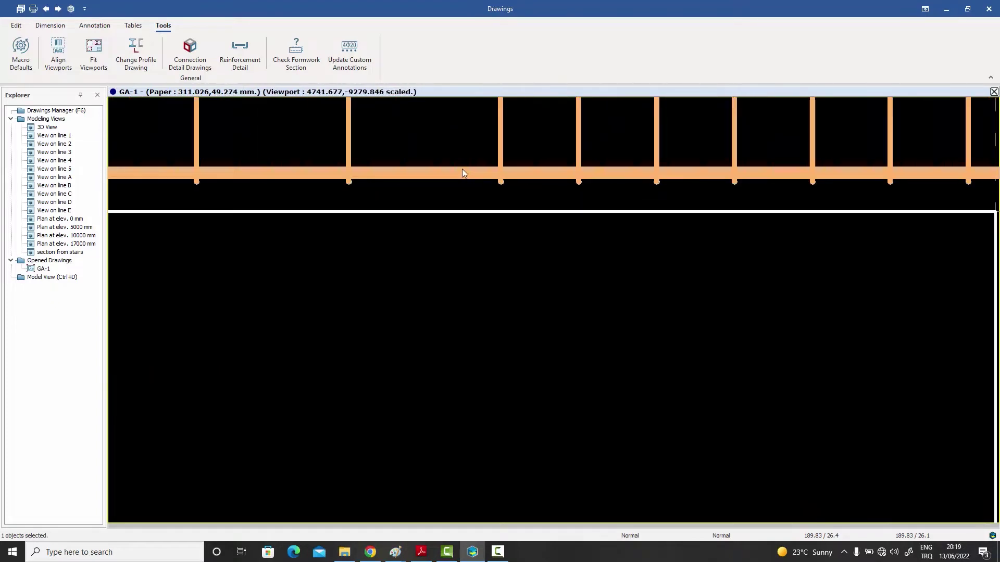
{"action": "scroll", "coordinate": [445, 180], "scroll_direction": "down", "scroll_amount": 3}
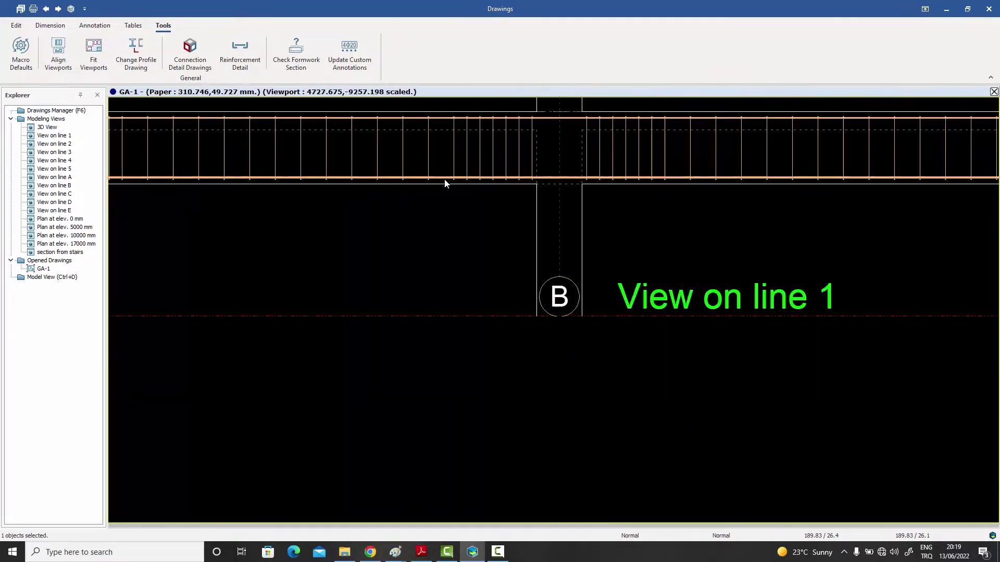
{"action": "middle_click_drag", "start_coordinate": [449, 205], "coordinate": [433, 215]}
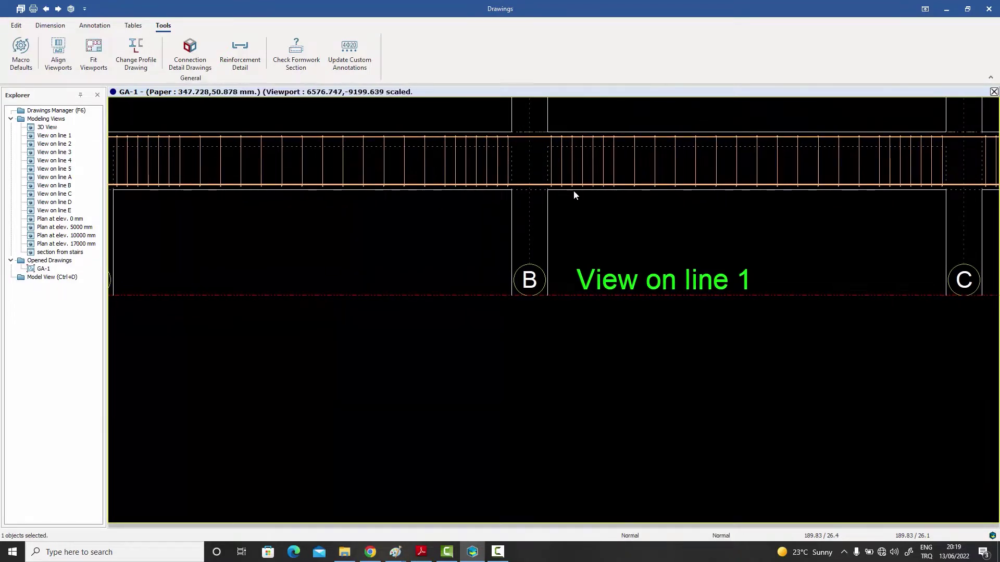
{"action": "mouse_move", "coordinate": [574, 191]}
{"action": "middle_mouse_down"}
{"action": "mouse_move", "coordinate": [569, 221]}
{"action": "mouse_move", "coordinate": [496, 235]}
{"action": "middle_mouse_up"}
{"action": "middle_click_drag", "start_coordinate": [758, 206], "coordinate": [578, 259]}
{"action": "scroll", "coordinate": [828, 239], "scroll_direction": "up", "scroll_amount": 3}
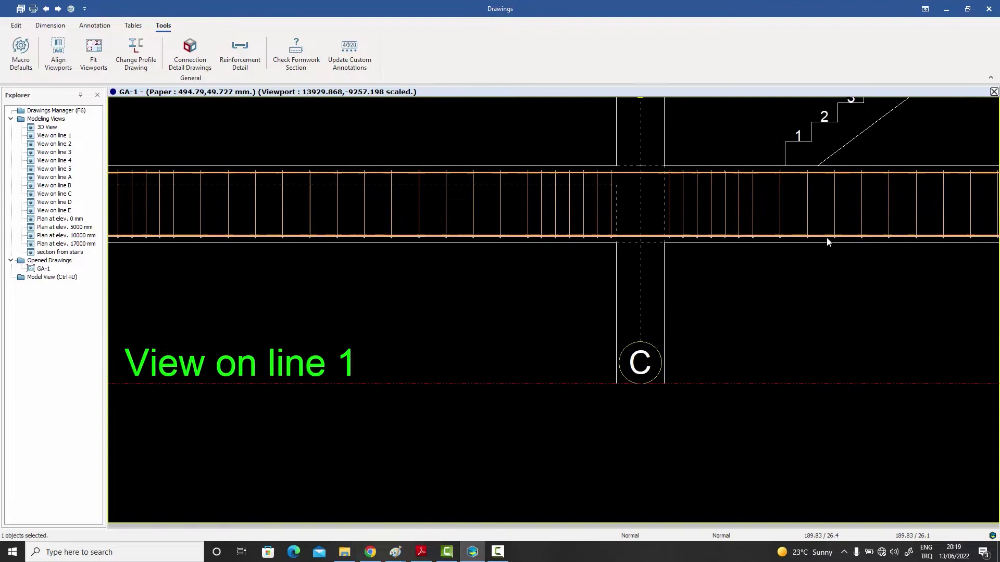
{"action": "scroll", "coordinate": [773, 235], "scroll_direction": "down", "scroll_amount": 5}
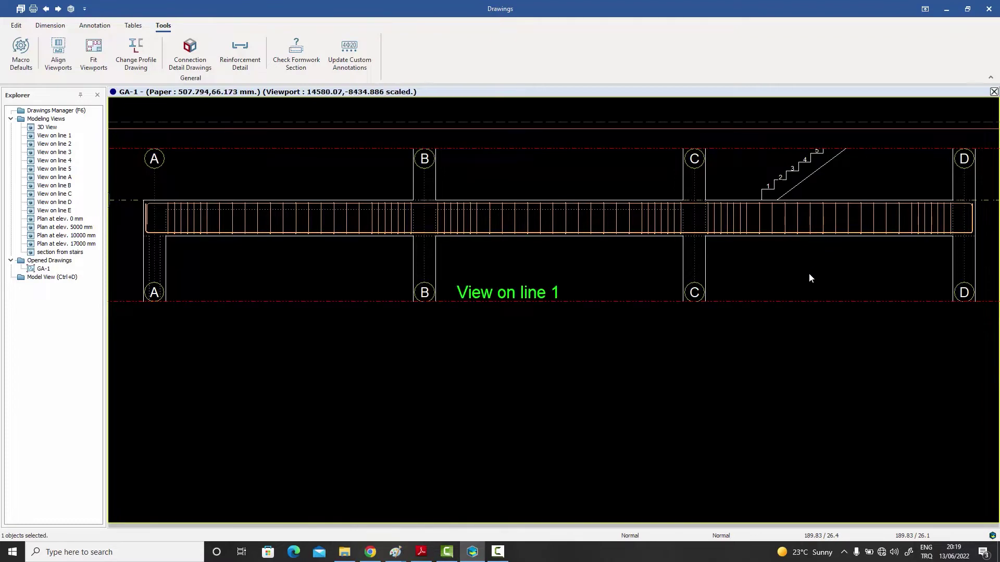
{"action": "scroll", "coordinate": [807, 279], "scroll_direction": "down", "scroll_amount": 2}
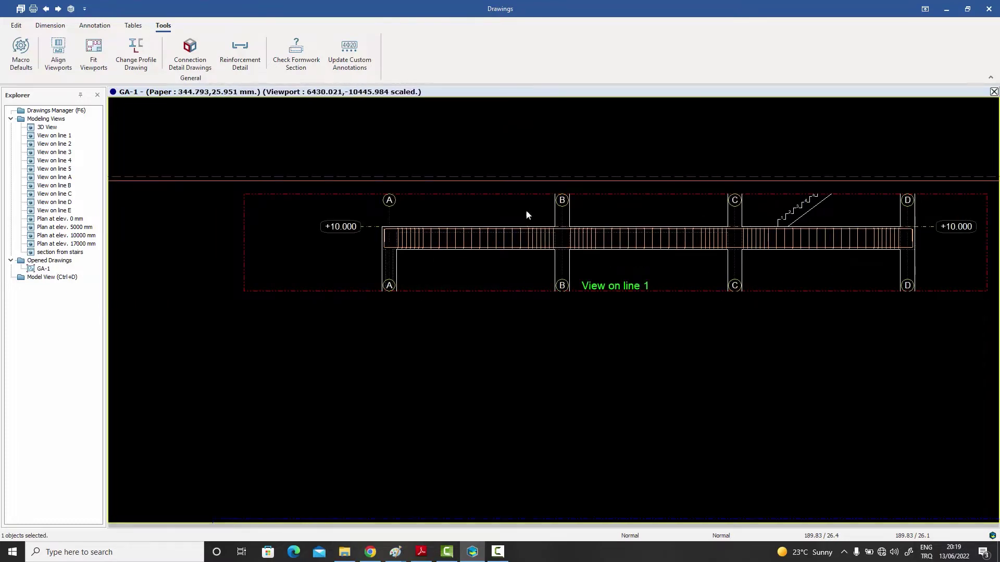
{"action": "middle_click_drag", "start_coordinate": [746, 257], "coordinate": [658, 211]}
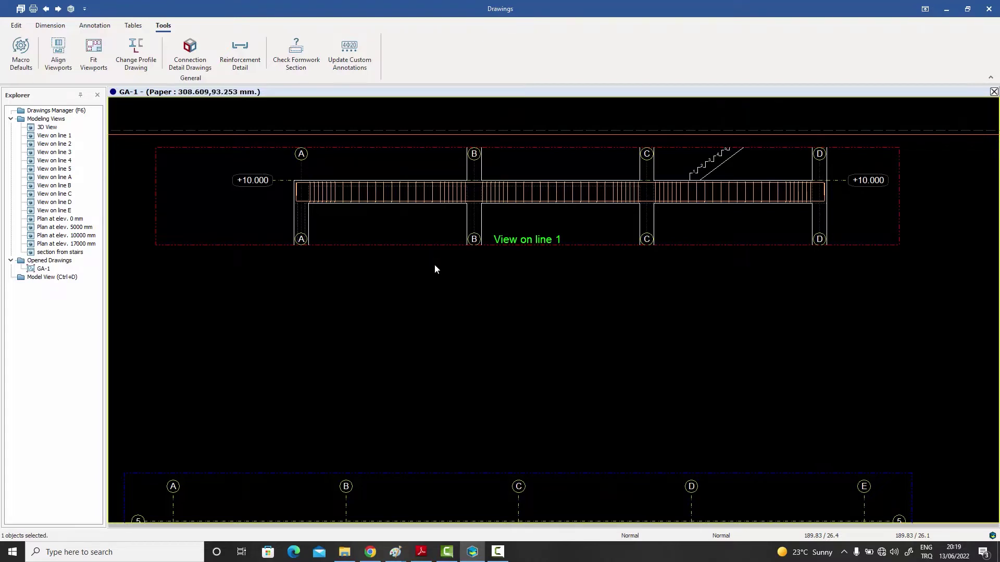
{"action": "middle_click_drag", "start_coordinate": [435, 269], "coordinate": [451, 261]}
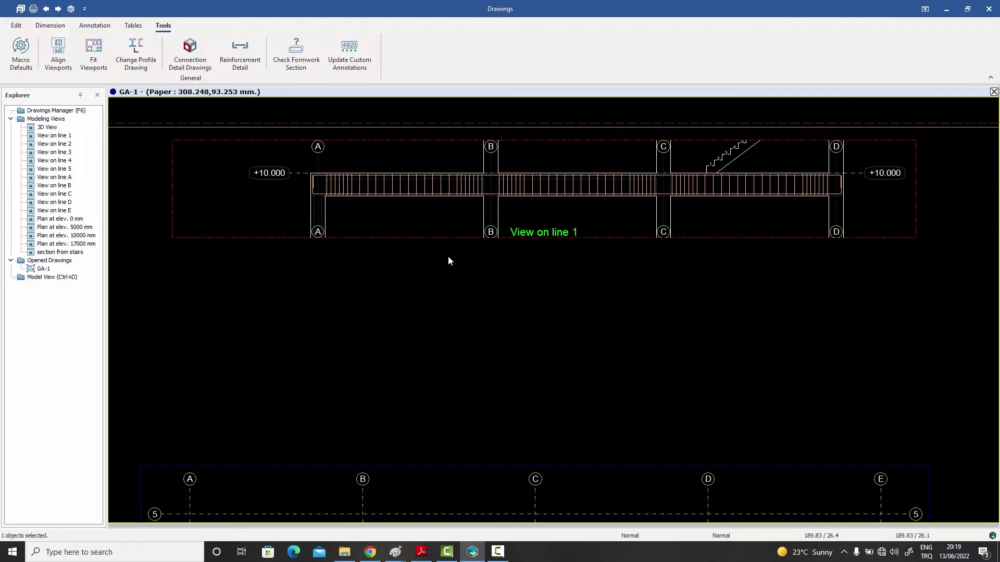
- Select all three spliced bottom bars with the whole beam elevation in view
{"action": "scroll", "coordinate": [369, 222], "scroll_direction": "up", "scroll_amount": 5}
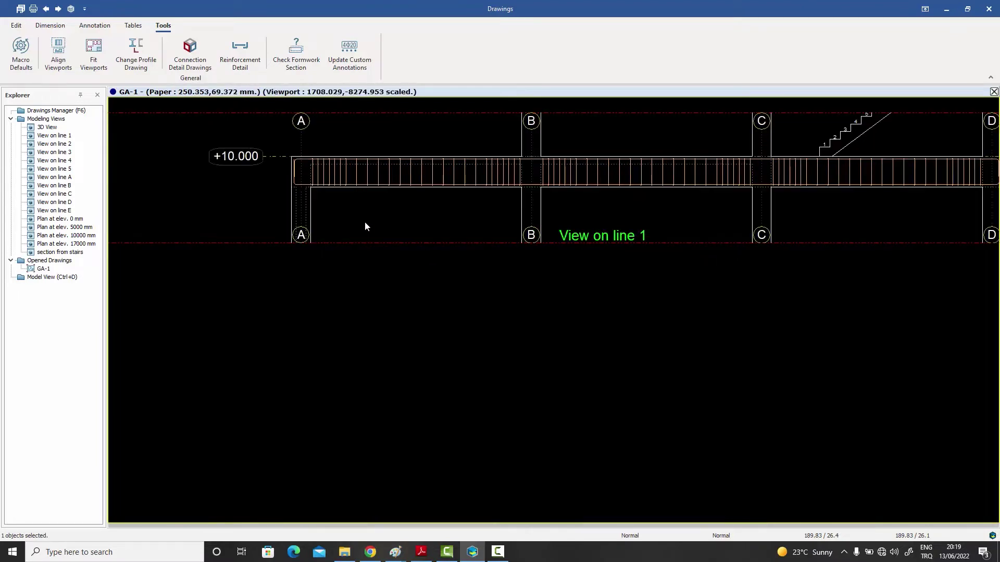
{"action": "scroll", "coordinate": [232, 146], "scroll_direction": "down", "scroll_amount": 4}
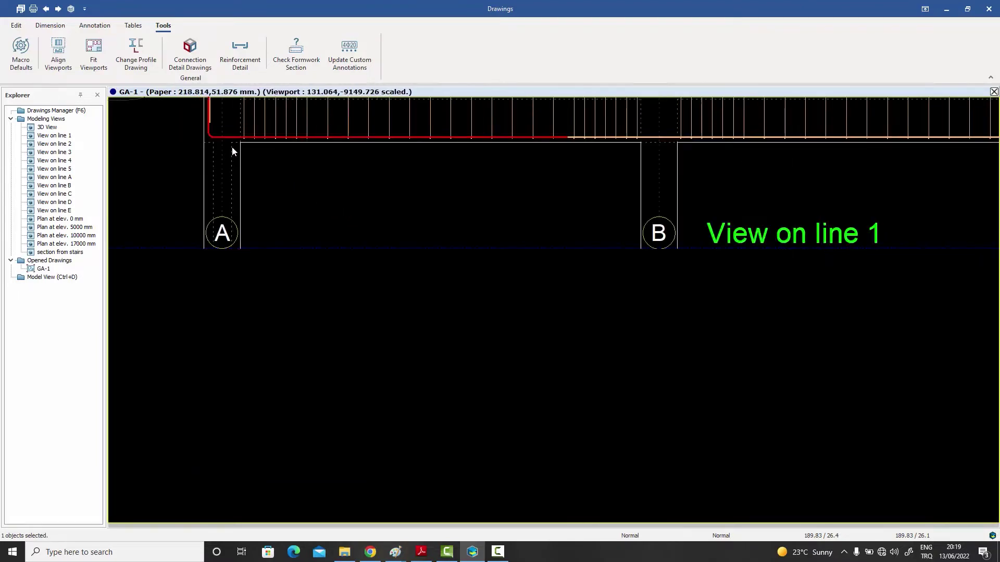
{"action": "scroll", "coordinate": [562, 151], "scroll_direction": "up", "scroll_amount": 4}
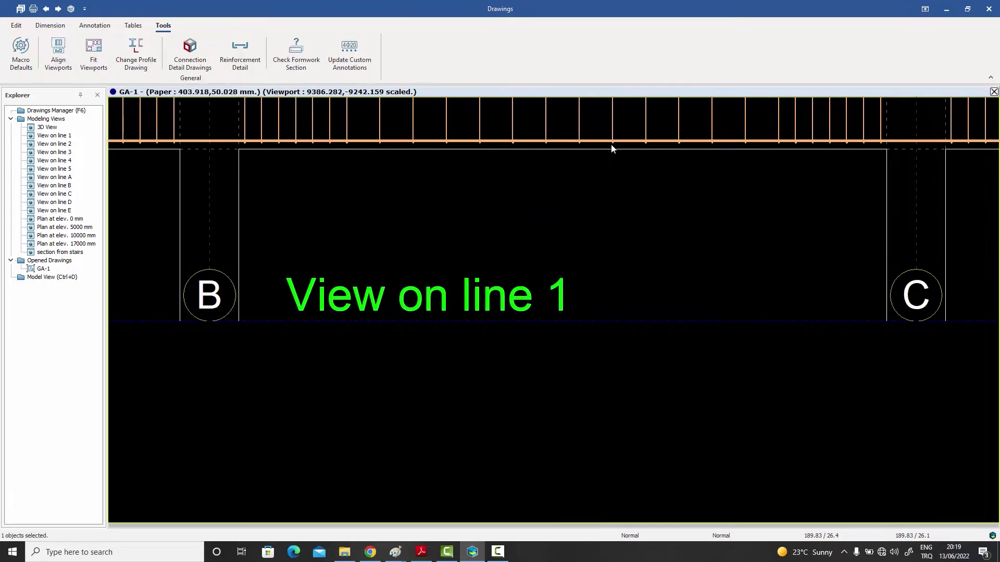
{"action": "scroll", "coordinate": [591, 190], "scroll_direction": "down", "scroll_amount": 5}
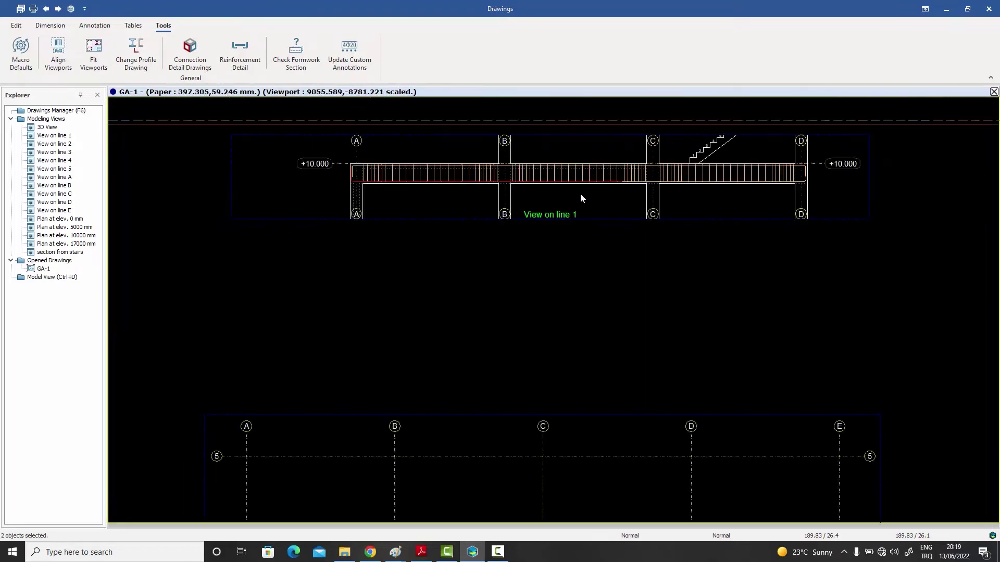
{"action": "scroll", "coordinate": [764, 194], "scroll_direction": "up", "scroll_amount": 5}
{"action": "left_click", "coordinate": [720, 134]}
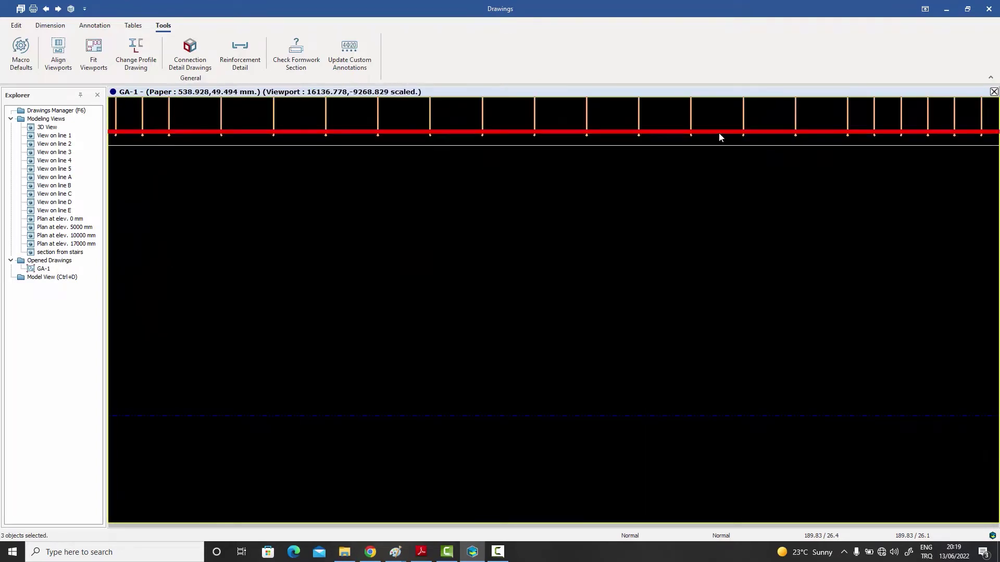
{"action": "scroll", "coordinate": [664, 190], "scroll_direction": "down", "scroll_amount": 6}
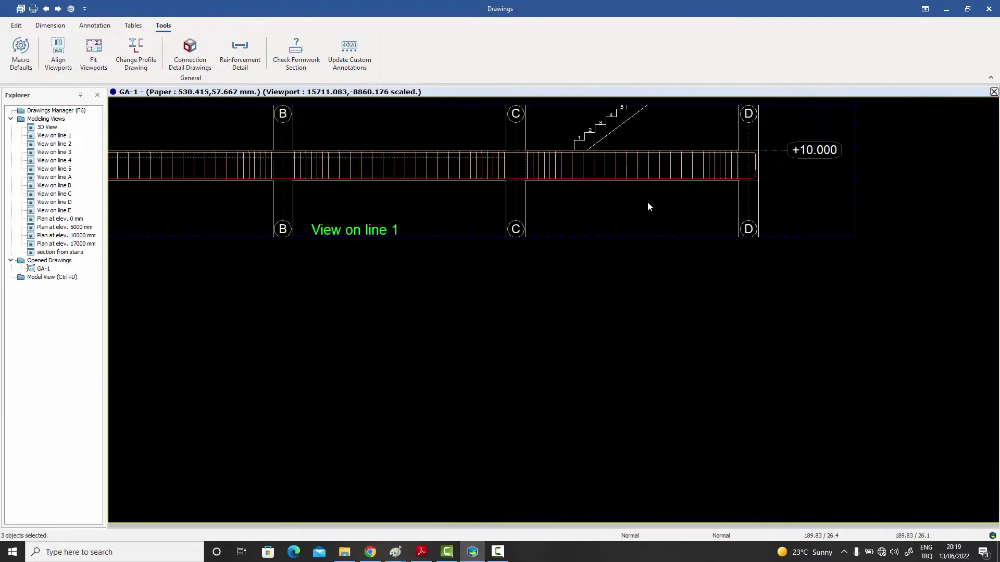
{"action": "mouse_move", "coordinate": [611, 214]}
{"action": "middle_mouse_down"}
{"action": "mouse_move", "coordinate": [640, 218]}
{"action": "mouse_move", "coordinate": [637, 232]}
{"action": "middle_mouse_up"}
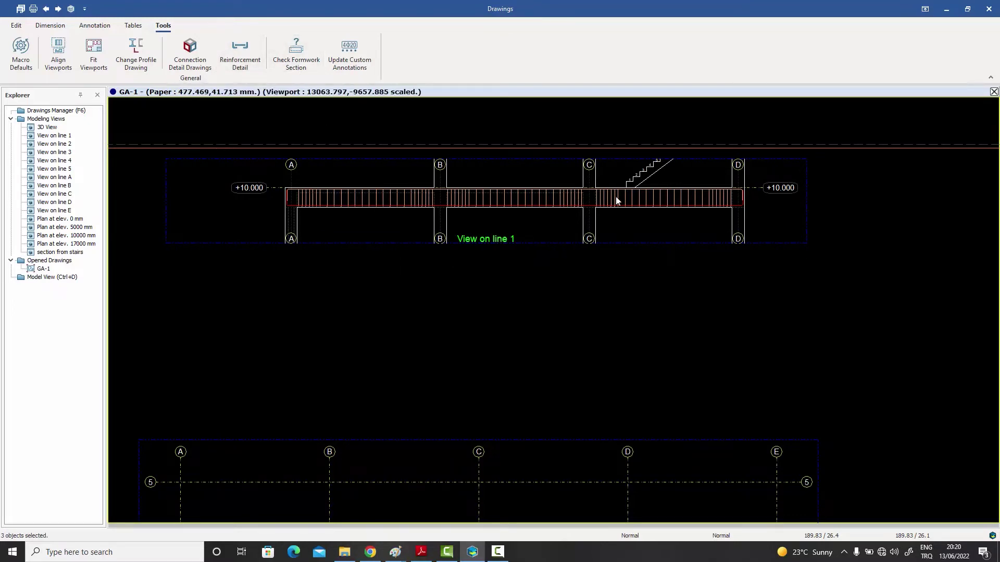
- Create a reinforcement detail from the three selected bottom bars
{"action": "left_click", "coordinate": [243, 58]}
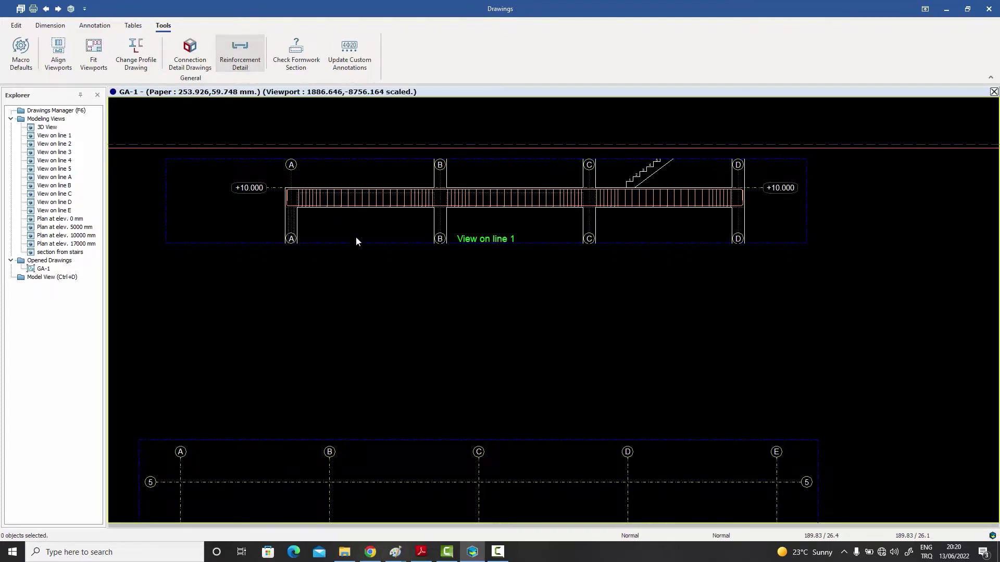
{"action": "scroll", "coordinate": [364, 238], "scroll_direction": "down", "scroll_amount": 5}
{"action": "middle_click_drag", "start_coordinate": [344, 248], "coordinate": [356, 168]}
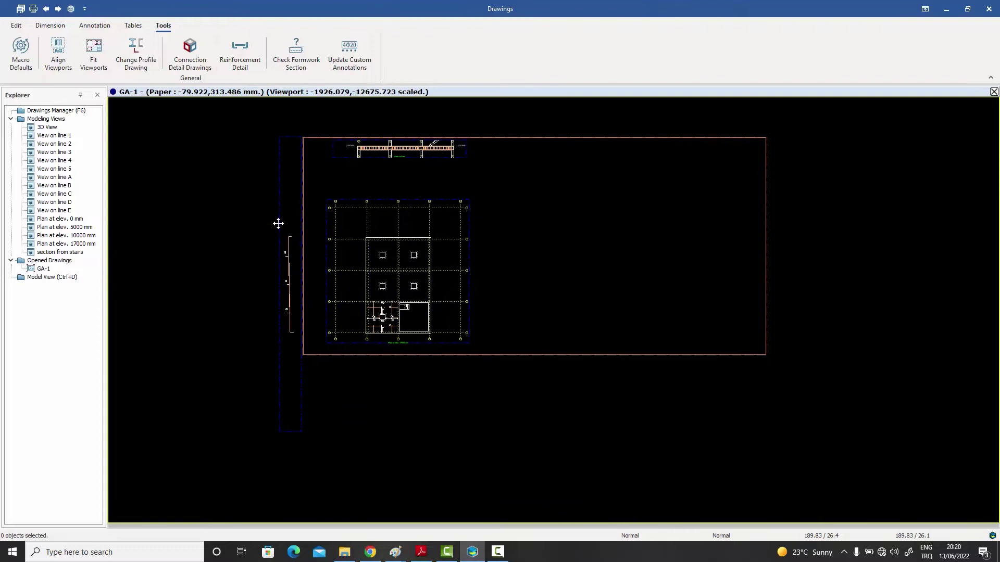
- Set the Rebar Detail viewport's Z rotation to 90°, apply it, and refit the viewport
{"action": "double_click", "coordinate": [278, 196]}
{"action": "left_click", "coordinate": [613, 351]}
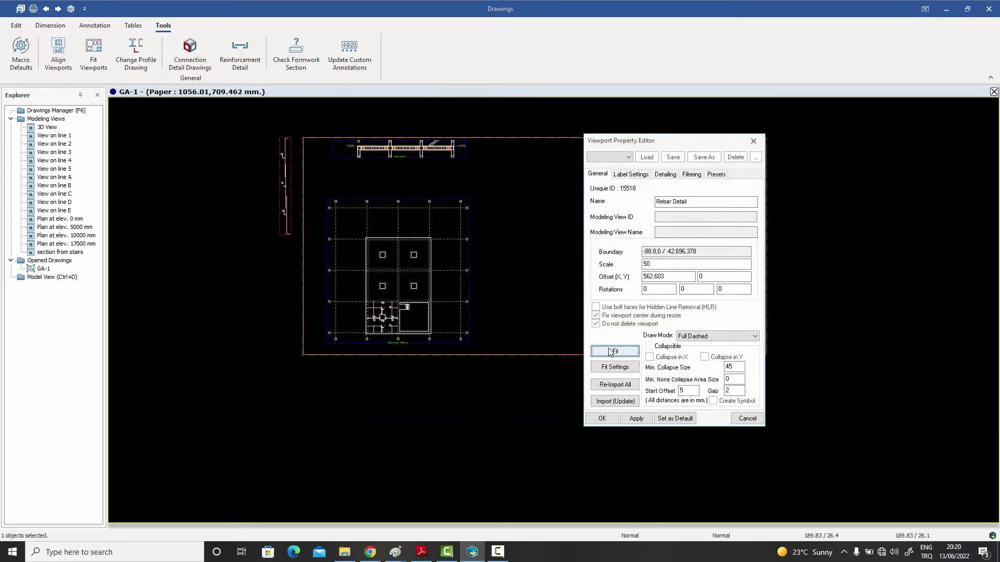
{"action": "left_click", "coordinate": [686, 290]}
{"action": "key", "text": "Tab"}
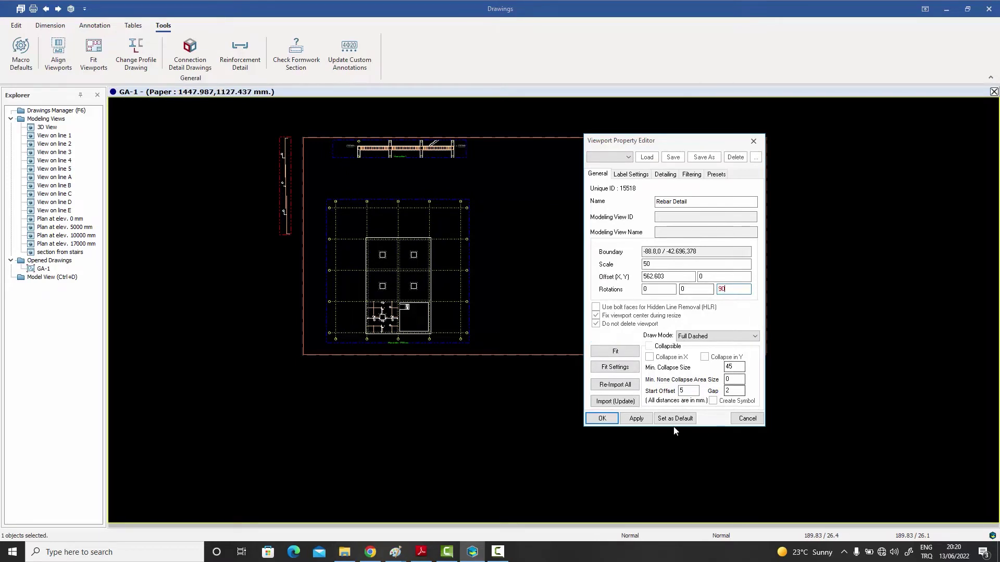
{"action": "left_click", "coordinate": [636, 418]}
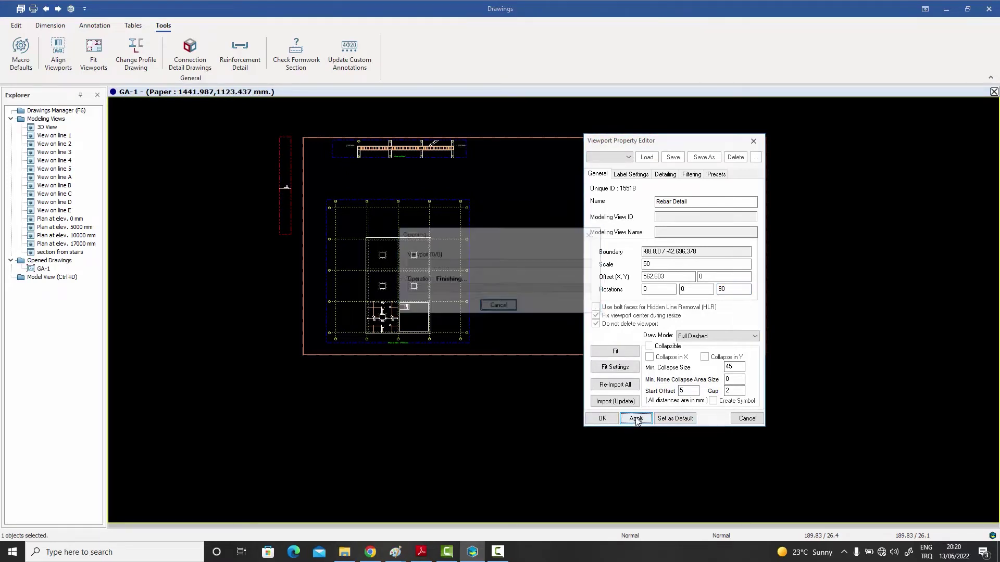
{"action": "left_click", "coordinate": [619, 352]}
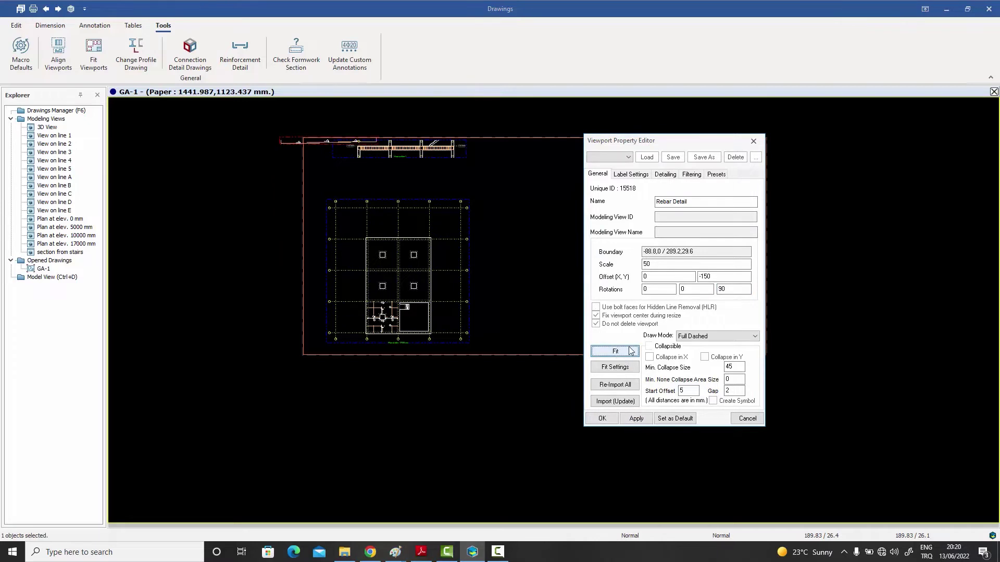
- Close the viewport properties and move the Rebar Detail beneath the View on line 1 elevation
{"action": "left_click", "coordinate": [747, 419]}
{"action": "scroll", "coordinate": [329, 138], "scroll_direction": "up", "scroll_amount": 4}
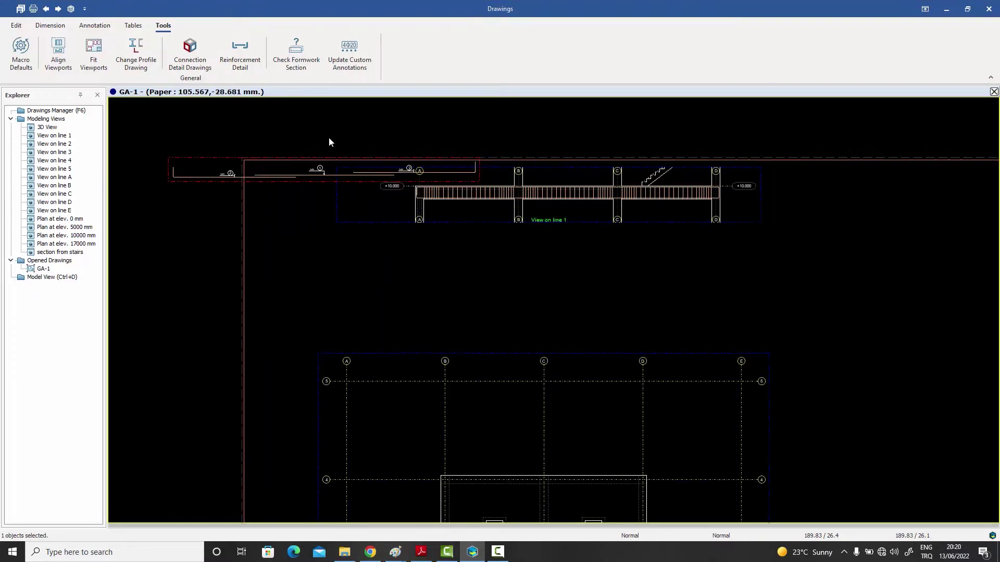
{"action": "left_click_drag", "start_coordinate": [310, 182], "coordinate": [559, 253]}
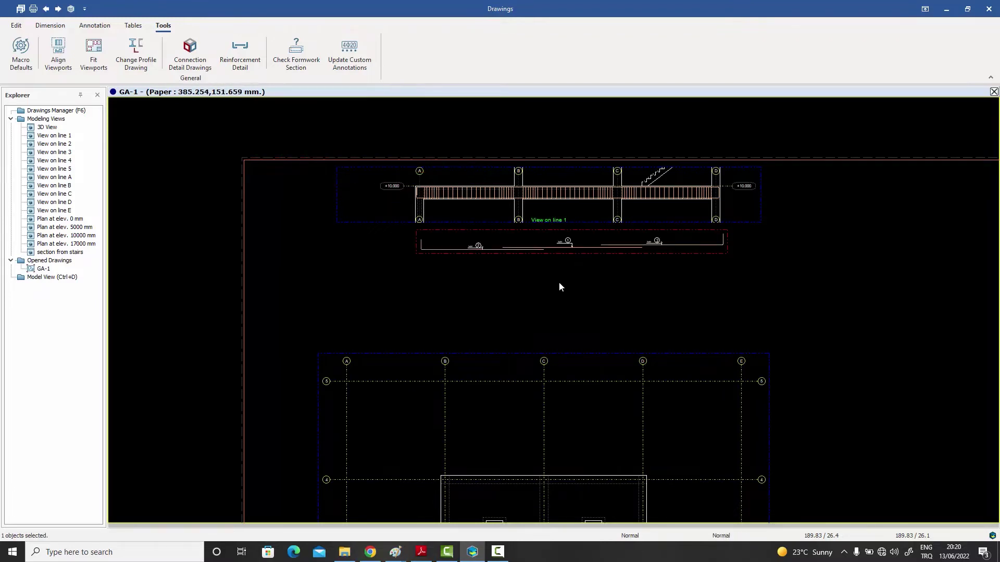
{"action": "left_click", "coordinate": [560, 287]}
{"action": "scroll", "coordinate": [556, 251], "scroll_direction": "up", "scroll_amount": 5}
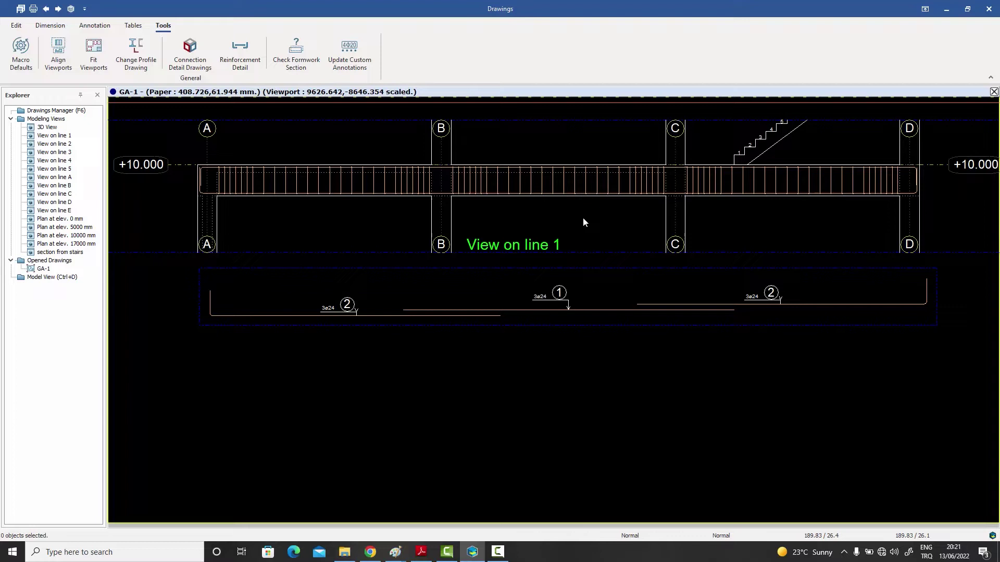
- Uncheck Calculate Rebar Staggers on the Rebar Detail's Detailing tab, then apply and confirm
{"action": "double_click", "coordinate": [603, 290]}
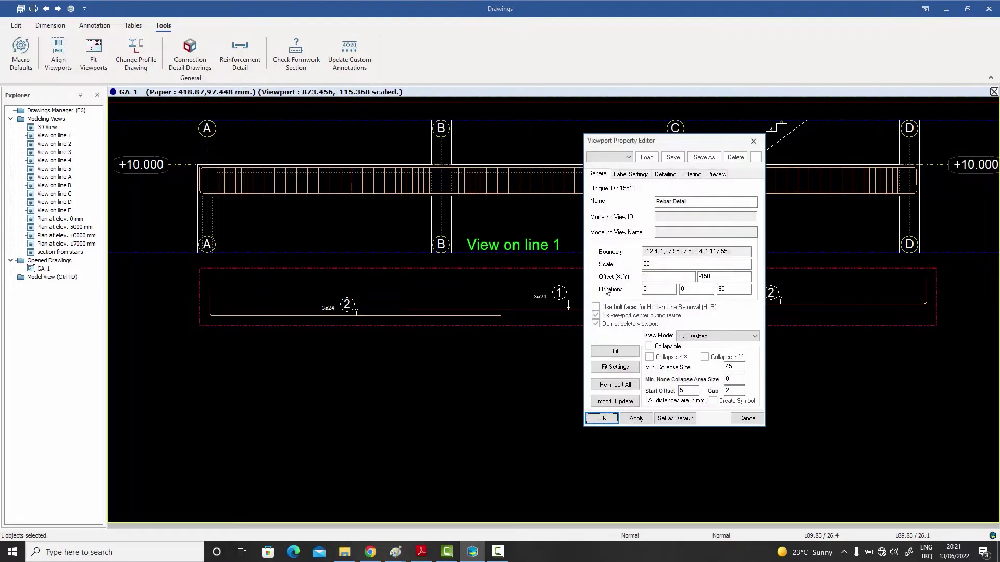
{"action": "left_click", "coordinate": [664, 174]}
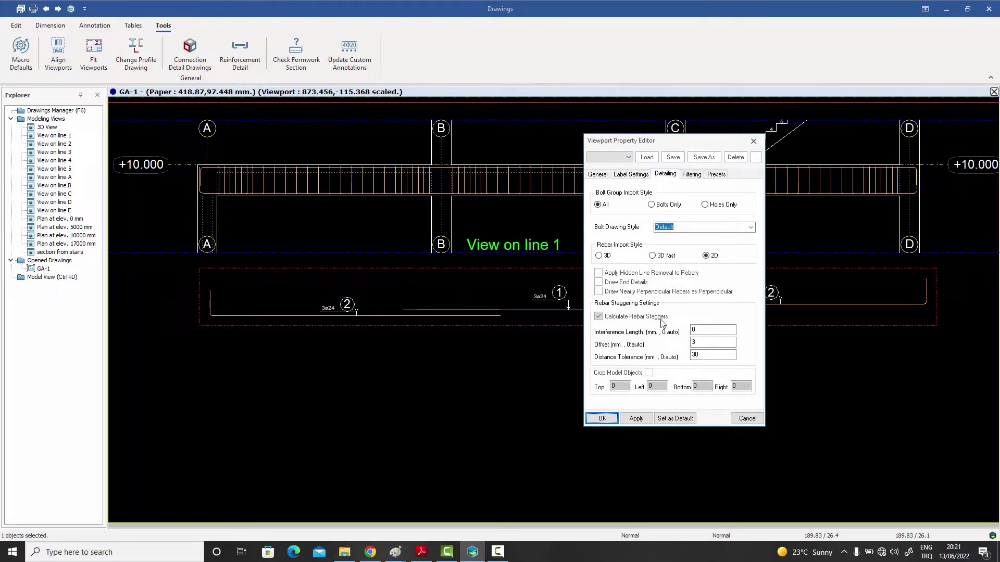
{"action": "left_click", "coordinate": [602, 318]}
{"action": "left_click_drag", "start_coordinate": [675, 150], "coordinate": [821, 142]}
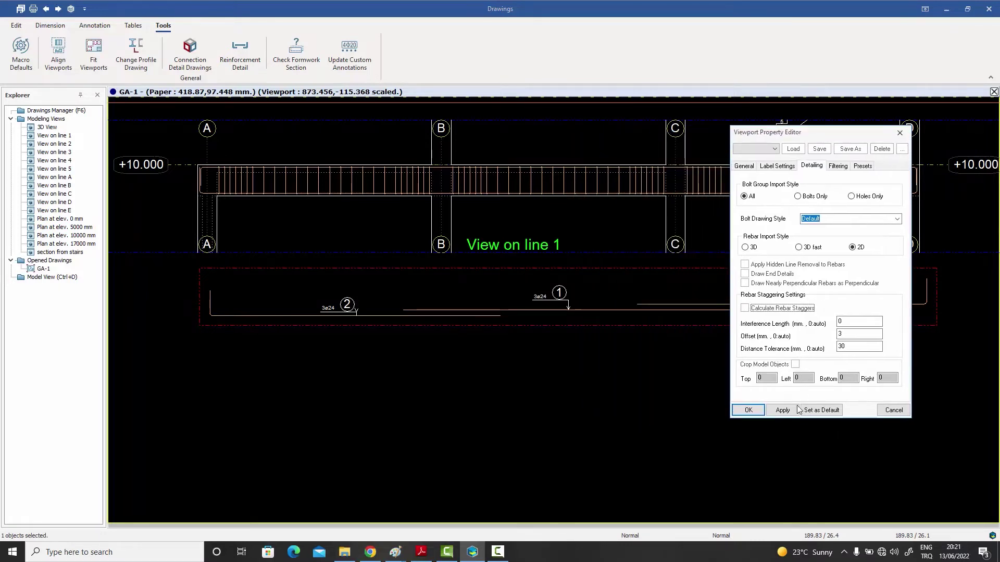
{"action": "left_click", "coordinate": [782, 410]}
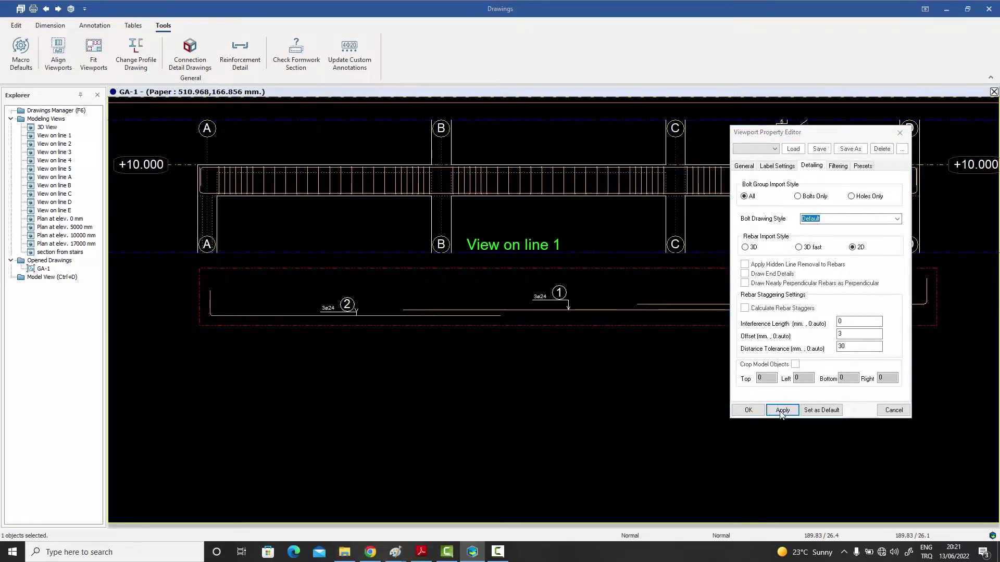
{"action": "left_click", "coordinate": [748, 410]}
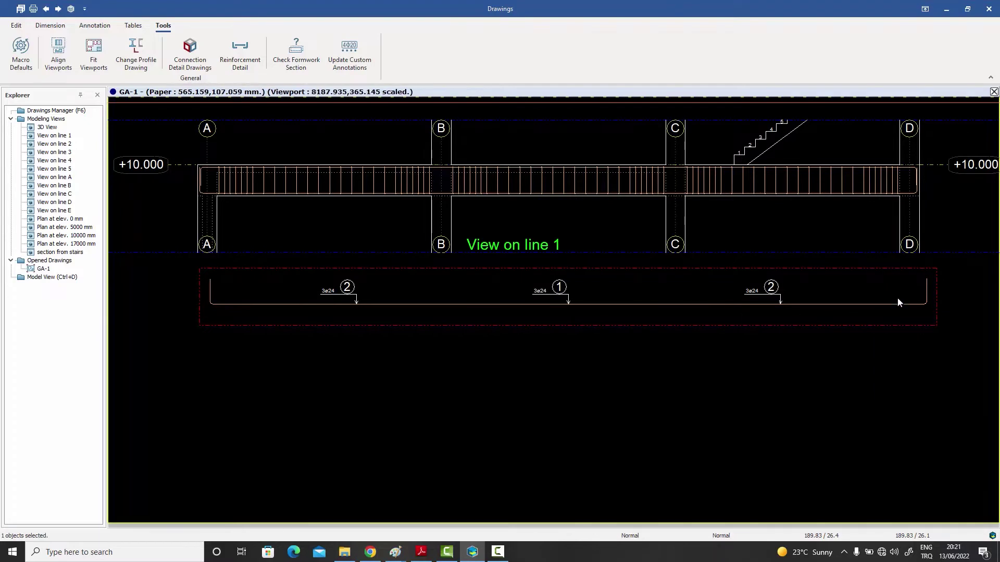
- Re-check Calculate Rebar Staggers on the Detailing tab with tolerance 30, apply, and close
{"action": "double_click", "coordinate": [689, 285]}
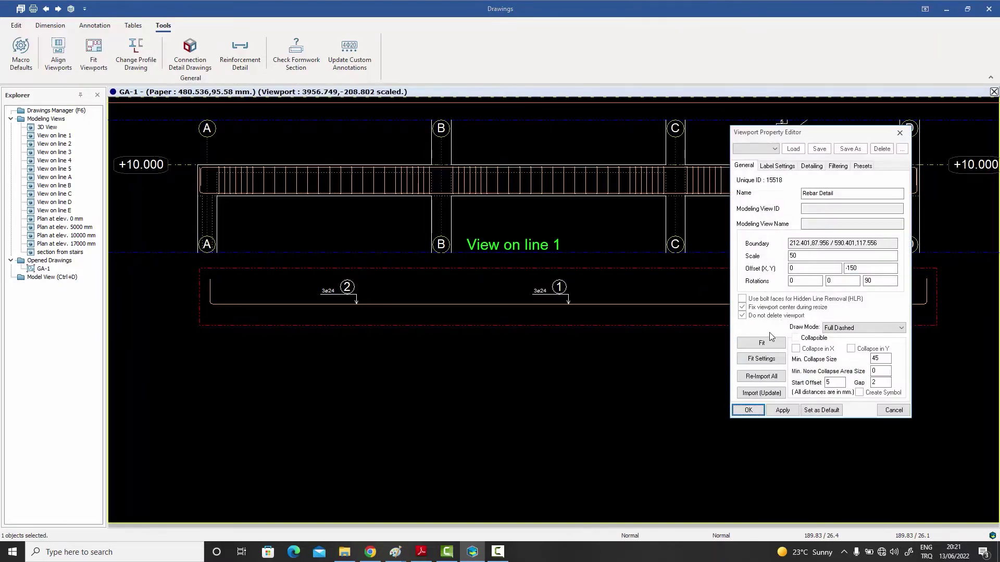
{"action": "left_click", "coordinate": [811, 166]}
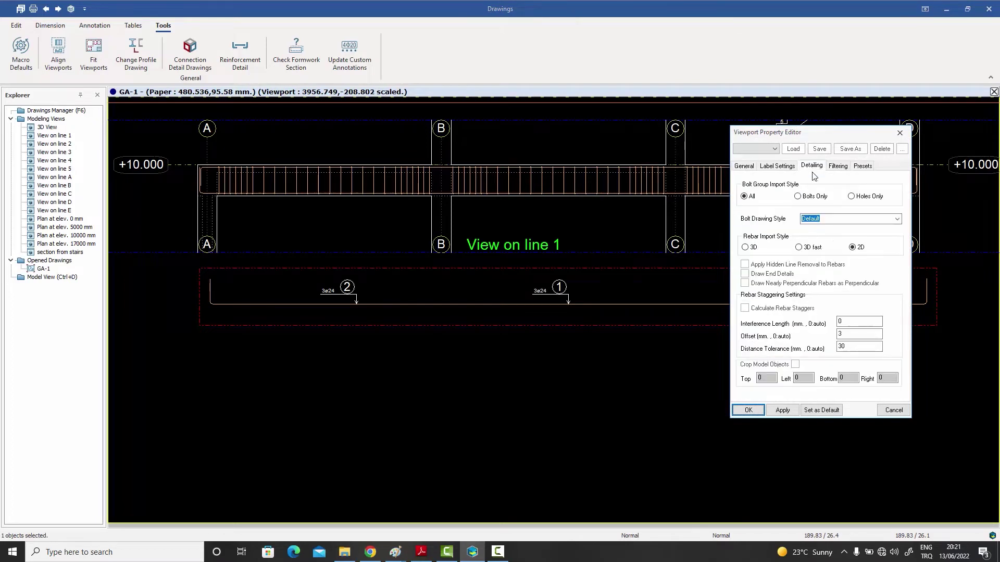
{"action": "left_click", "coordinate": [757, 309]}
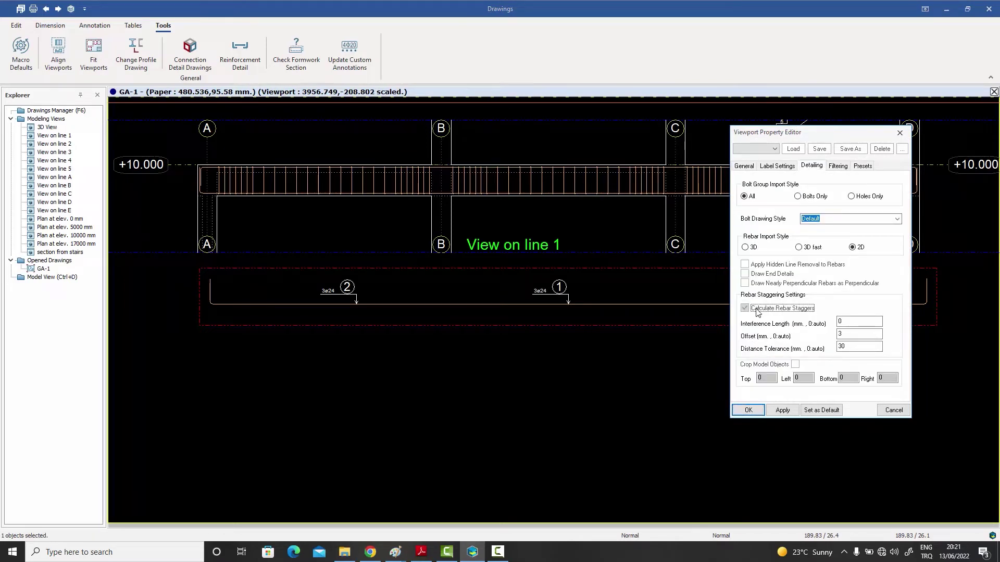
{"action": "left_click", "coordinate": [782, 410]}
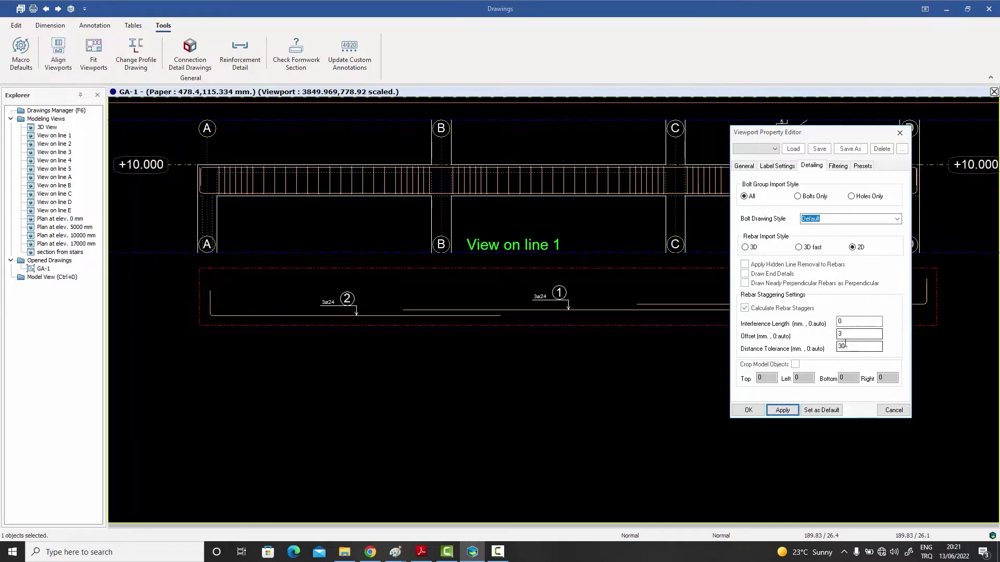
{"action": "left_click", "coordinate": [848, 348]}
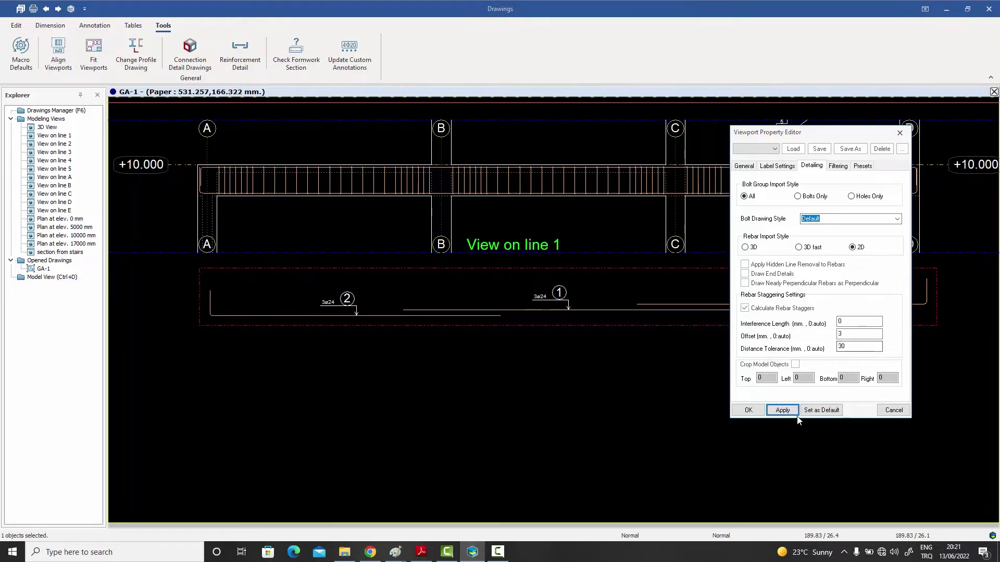
{"action": "left_click", "coordinate": [893, 410]}
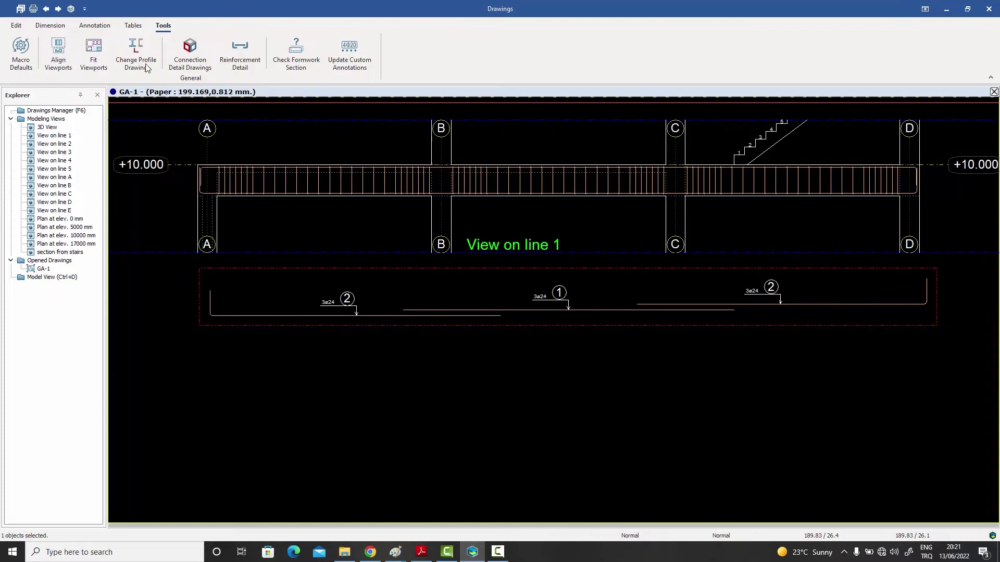
{"action": "scroll", "coordinate": [70, 39], "scroll_direction": "up", "scroll_amount": 3}
- Add horizontal 2500 dimensions across the left and right staggered splice laps
{"action": "left_click", "coordinate": [21, 50]}
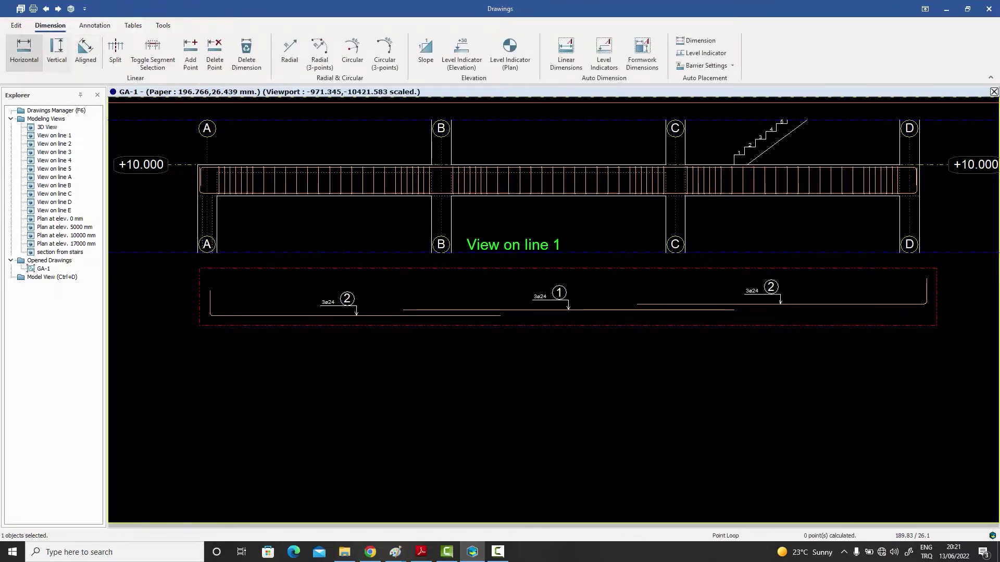
{"action": "scroll", "coordinate": [398, 321], "scroll_direction": "up", "scroll_amount": 3}
{"action": "left_click", "coordinate": [413, 285]}
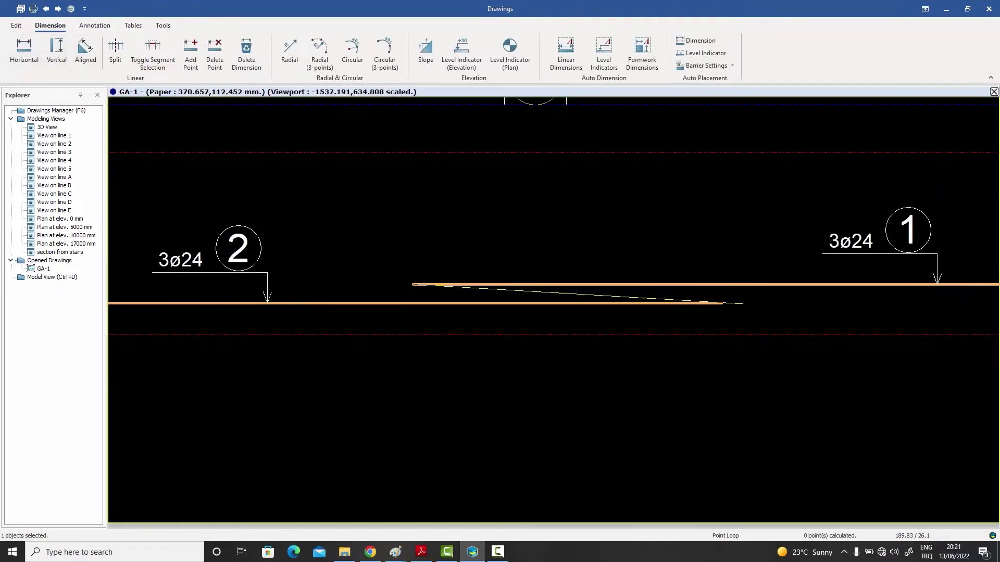
{"action": "left_click", "coordinate": [721, 303]}
{"action": "left_click", "coordinate": [598, 229]}
{"action": "scroll", "coordinate": [624, 250], "scroll_direction": "down", "scroll_amount": 3}
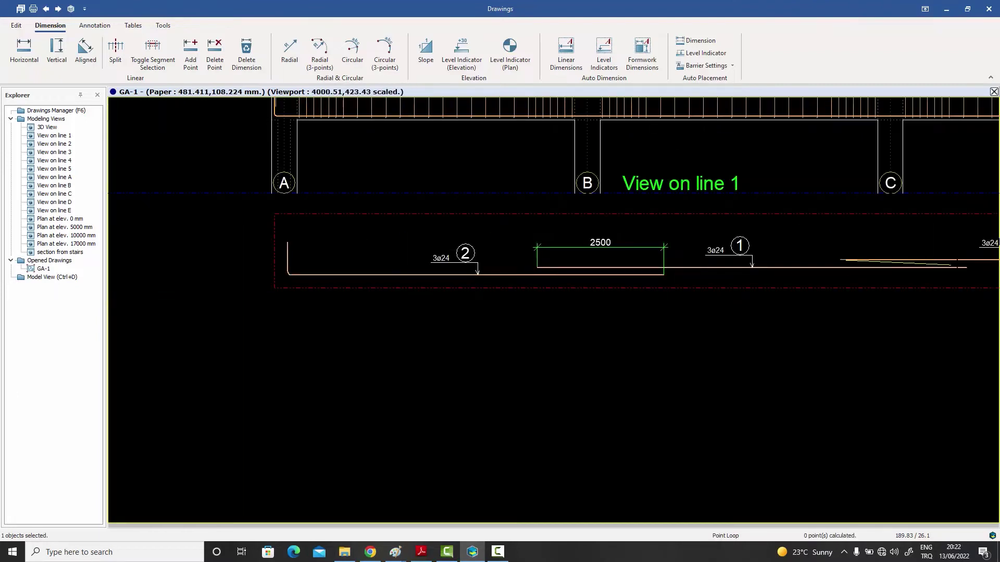
{"action": "left_click", "coordinate": [965, 263]}
{"action": "key", "text": "Escape"}
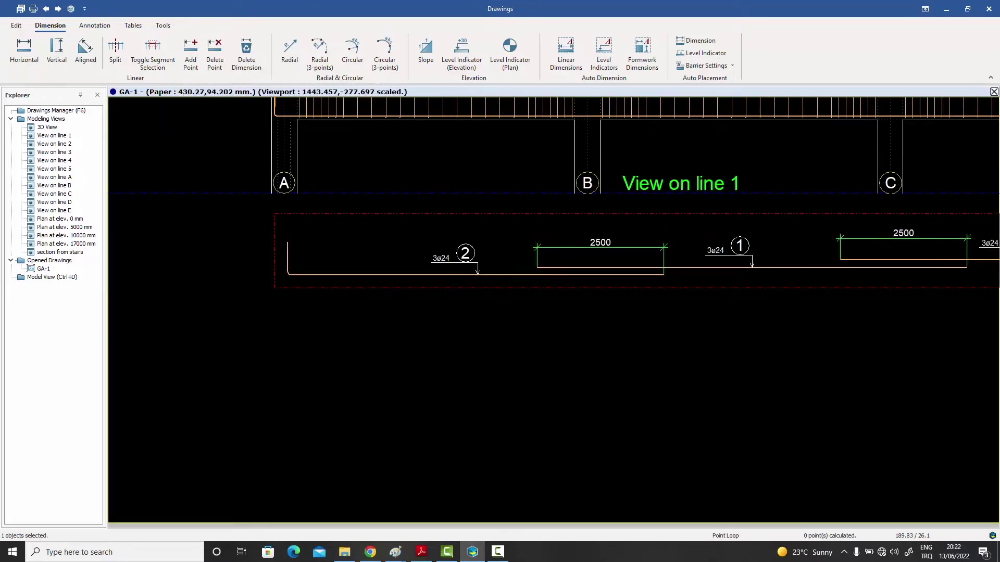
- Clear the selection and scroll down to show the slab plan's bottom bars 6–9
{"action": "scroll", "coordinate": [738, 333], "scroll_direction": "down", "scroll_amount": 3}
{"action": "scroll", "coordinate": [739, 337], "scroll_direction": "up", "scroll_amount": 2}
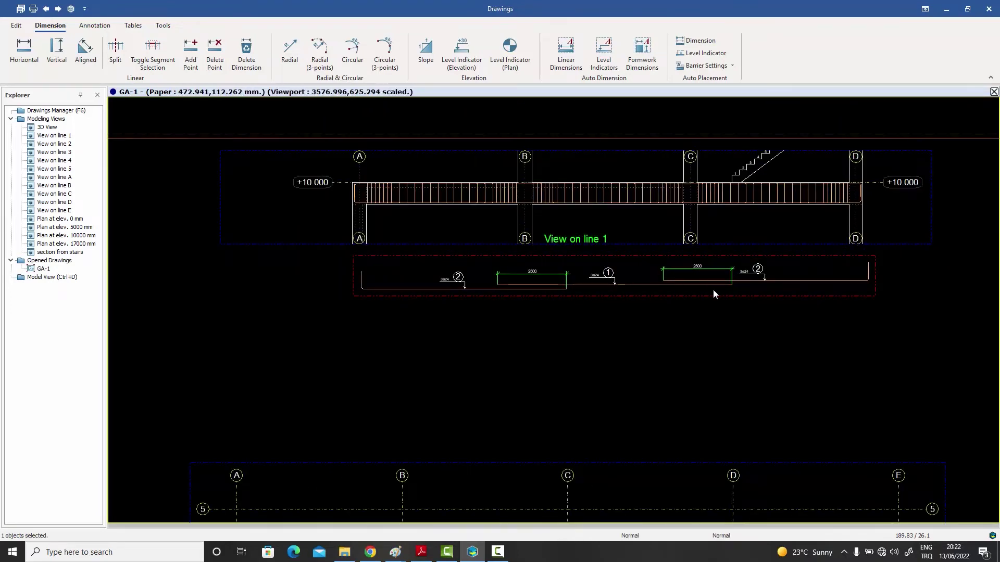
{"action": "key", "text": "Escape"}
{"action": "scroll", "coordinate": [460, 211], "scroll_direction": "up", "scroll_amount": 2}
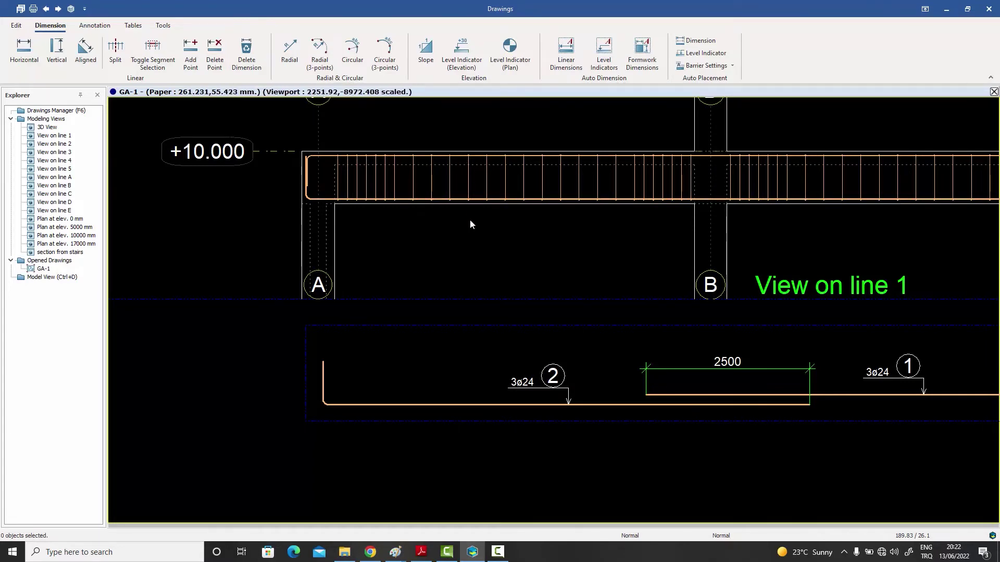
{"action": "scroll", "coordinate": [468, 229], "scroll_direction": "down", "scroll_amount": 5}
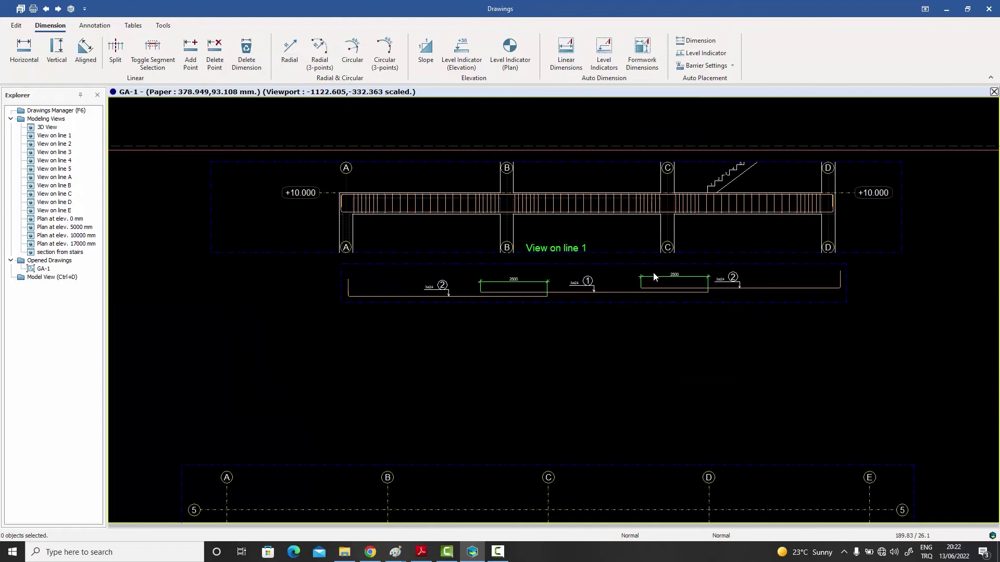
{"action": "middle_click_drag", "start_coordinate": [627, 318], "coordinate": [625, 290]}
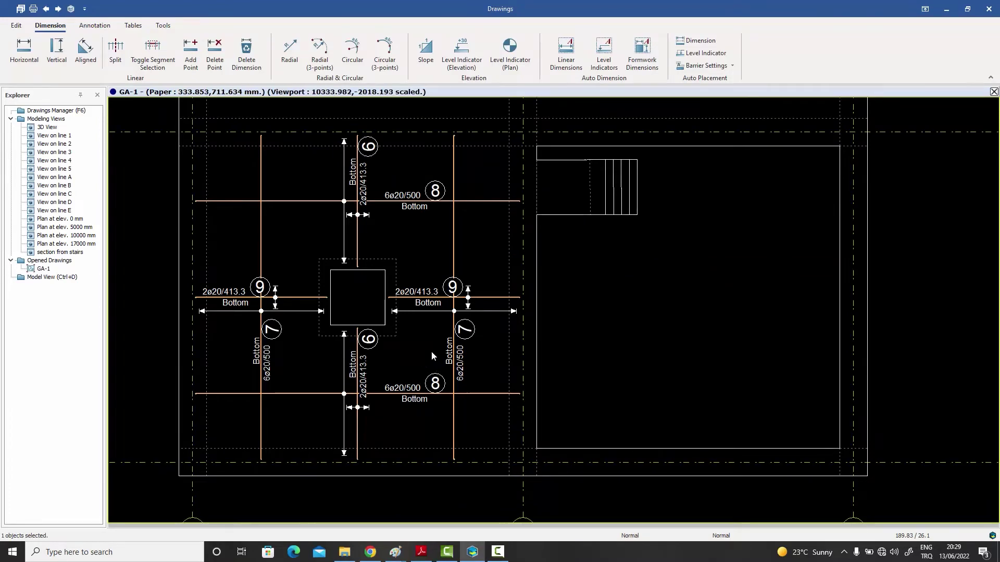
- Review the beam elevation and dimensioned detail, then return to the main COMOSYS 3D model window
{"action": "scroll", "coordinate": [431, 351], "scroll_direction": "down", "scroll_amount": 4}
{"action": "middle_click_drag", "start_coordinate": [457, 183], "coordinate": [458, 338]}
{"action": "scroll", "coordinate": [393, 227], "scroll_direction": "up", "scroll_amount": 6}
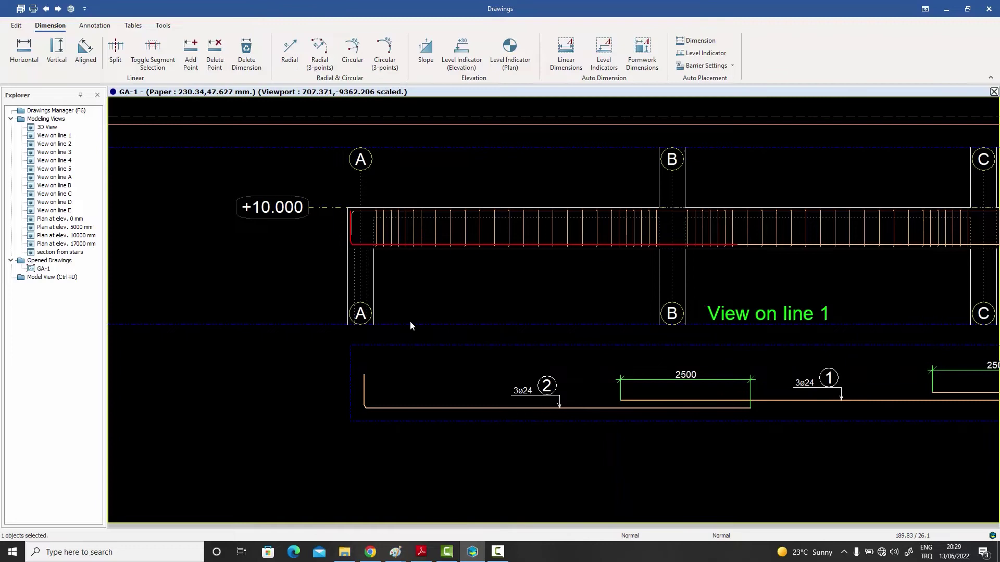
{"action": "scroll", "coordinate": [410, 322], "scroll_direction": "down", "scroll_amount": 10}
{"action": "scroll", "coordinate": [443, 345], "scroll_direction": "up", "scroll_amount": 6}
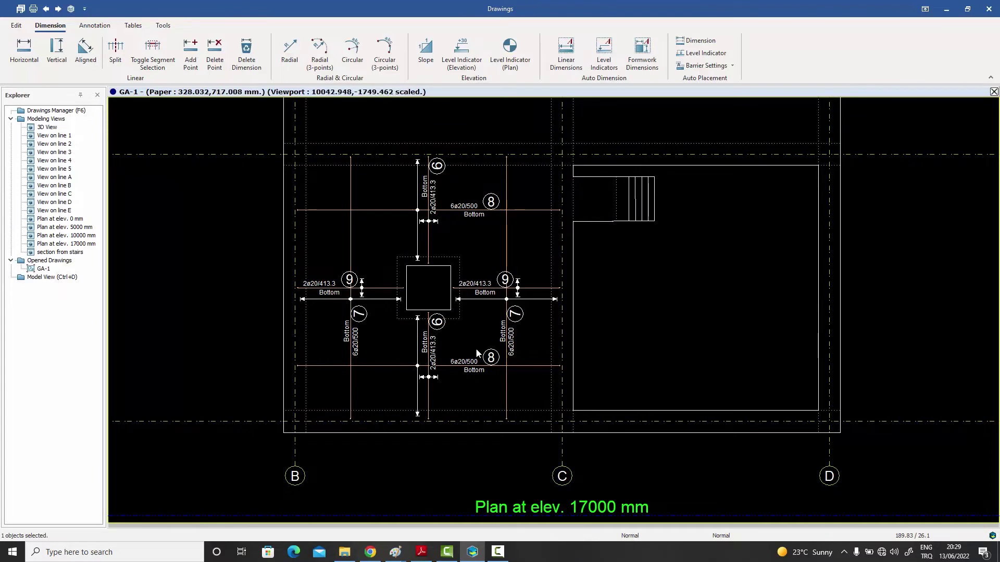
{"action": "scroll", "coordinate": [483, 359], "scroll_direction": "up", "scroll_amount": 2}
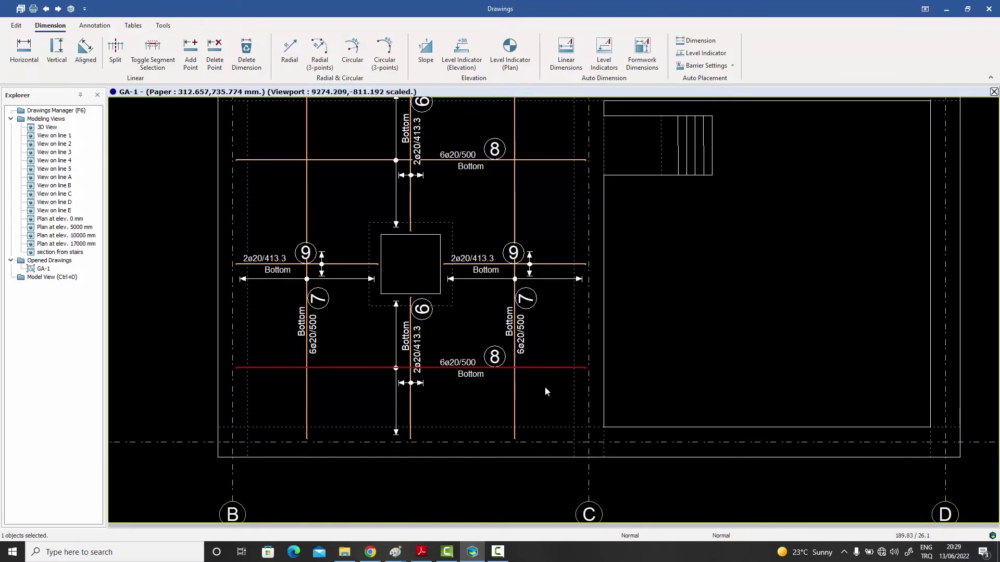
{"action": "left_click", "coordinate": [992, 536]}
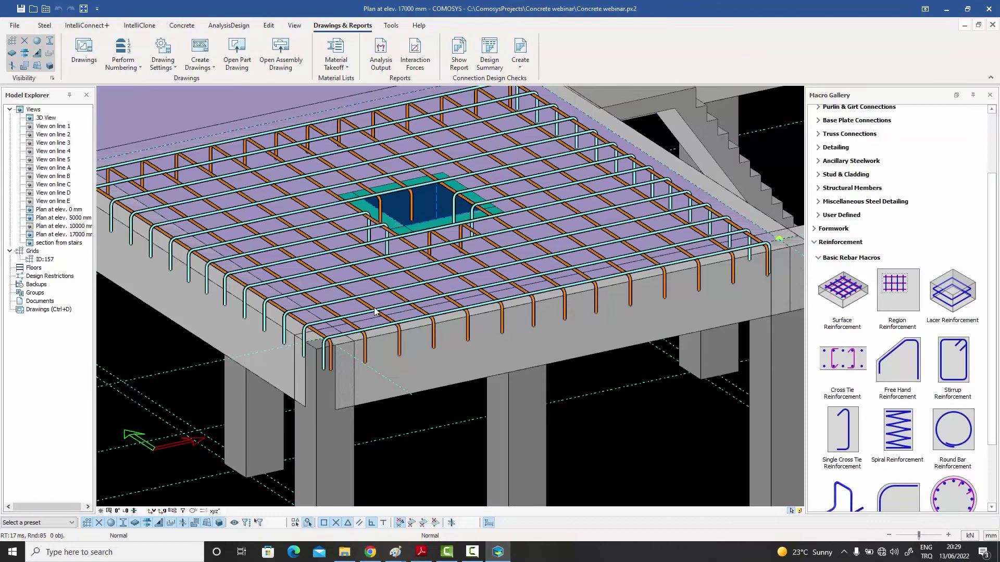
- Inspect a slab rebar set in the 3D view, then open Drawings on sheet GA-1
{"action": "middle_click_drag", "start_coordinate": [407, 289], "coordinate": [388, 313]}
{"action": "scroll", "coordinate": [388, 312], "scroll_direction": "up", "scroll_amount": 2}
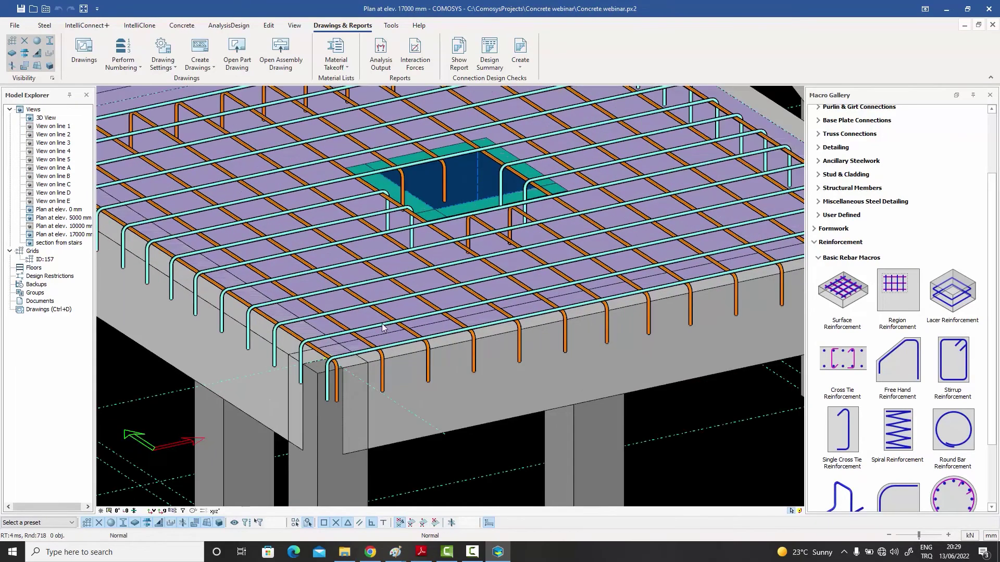
{"action": "left_click", "coordinate": [306, 339]}
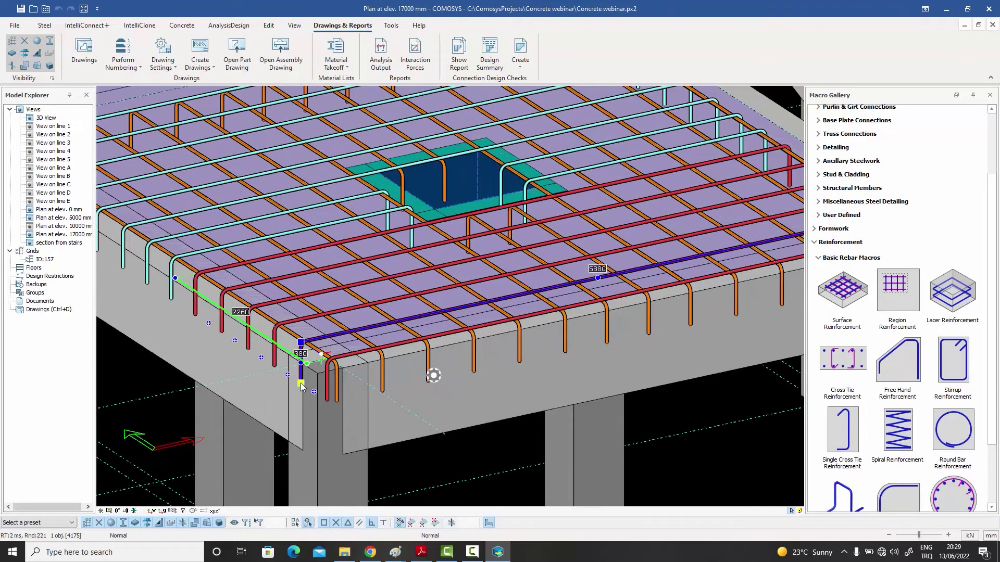
{"action": "scroll", "coordinate": [336, 360], "scroll_direction": "down", "scroll_amount": 2}
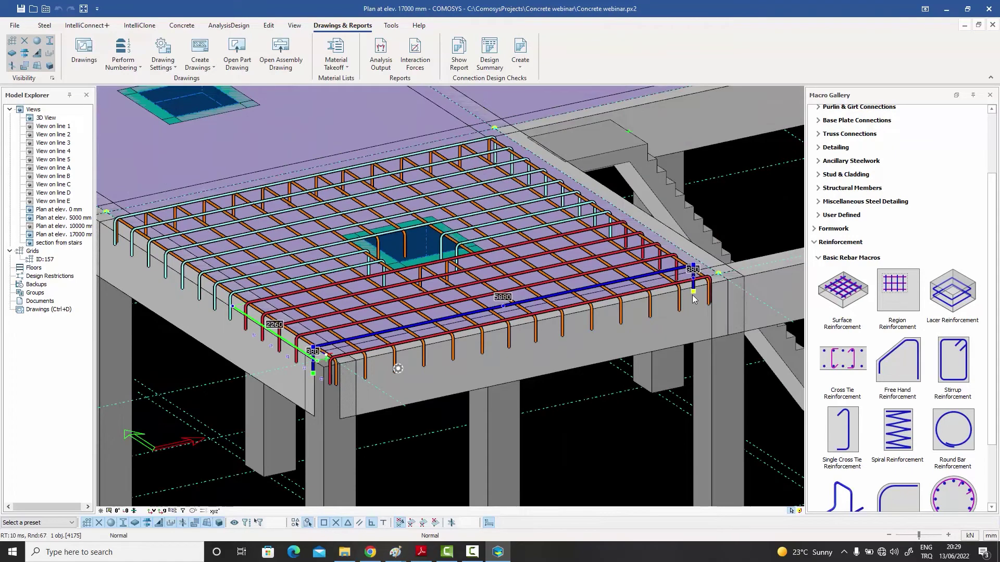
{"action": "left_click", "coordinate": [599, 414]}
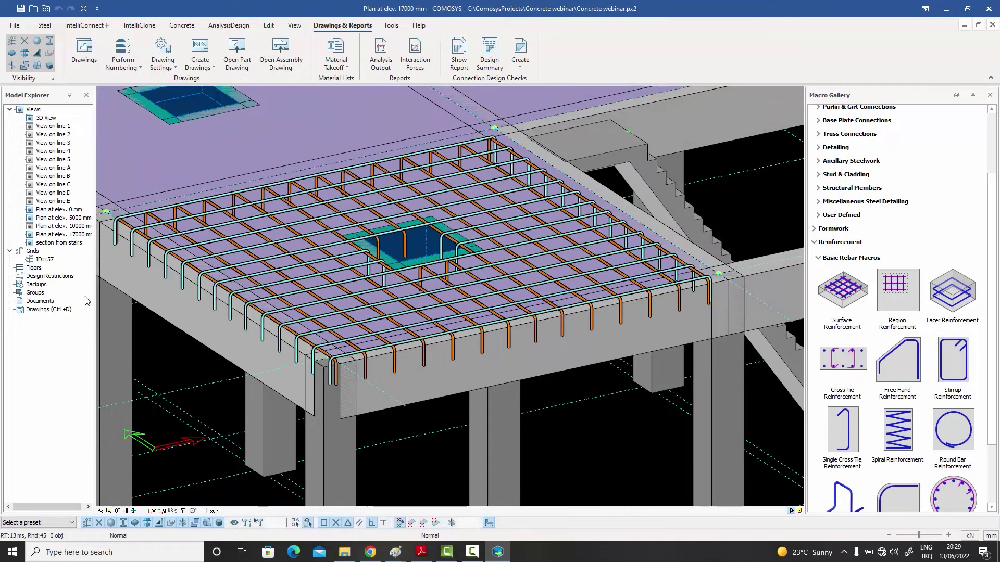
{"action": "double_click", "coordinate": [48, 309]}
{"action": "scroll", "coordinate": [352, 347], "scroll_direction": "down", "scroll_amount": 1}
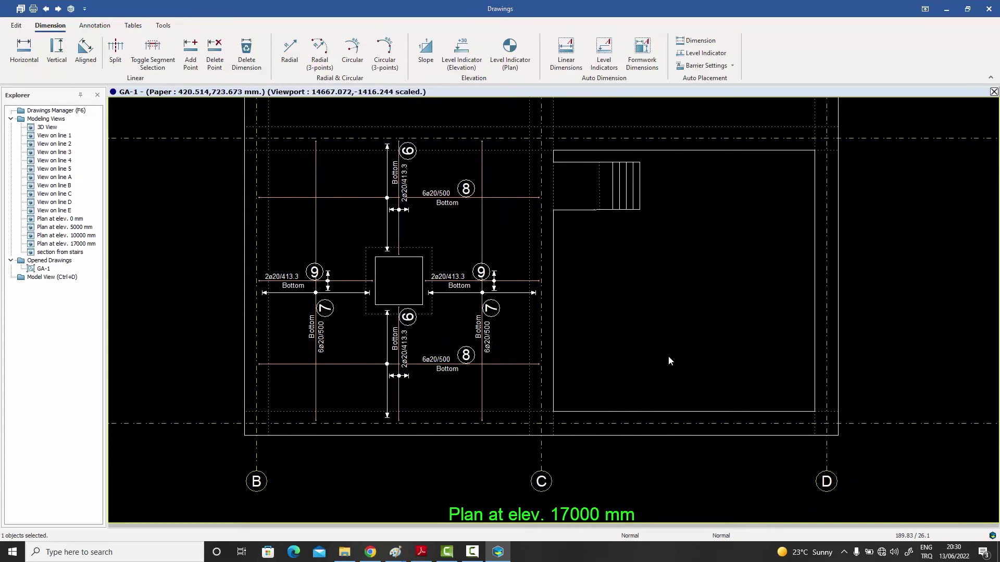
{"action": "mouse_move", "coordinate": [667, 355]}
{"action": "middle_mouse_down"}
{"action": "mouse_move", "coordinate": [675, 305]}
{"action": "mouse_move", "coordinate": [663, 304]}
{"action": "middle_mouse_up"}
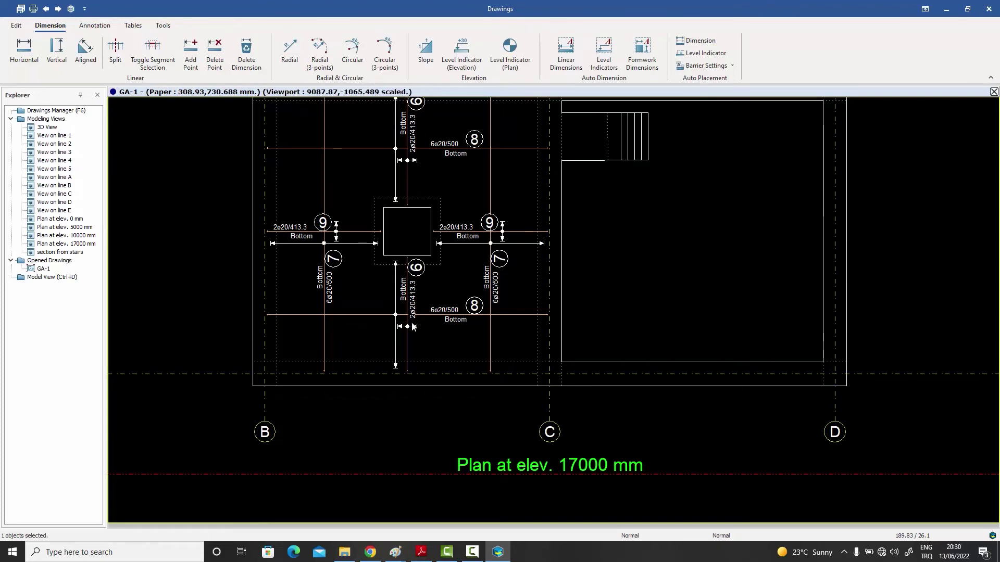
{"action": "scroll", "coordinate": [410, 354], "scroll_direction": "down", "scroll_amount": 5}
{"action": "scroll", "coordinate": [419, 222], "scroll_direction": "up", "scroll_amount": 5}
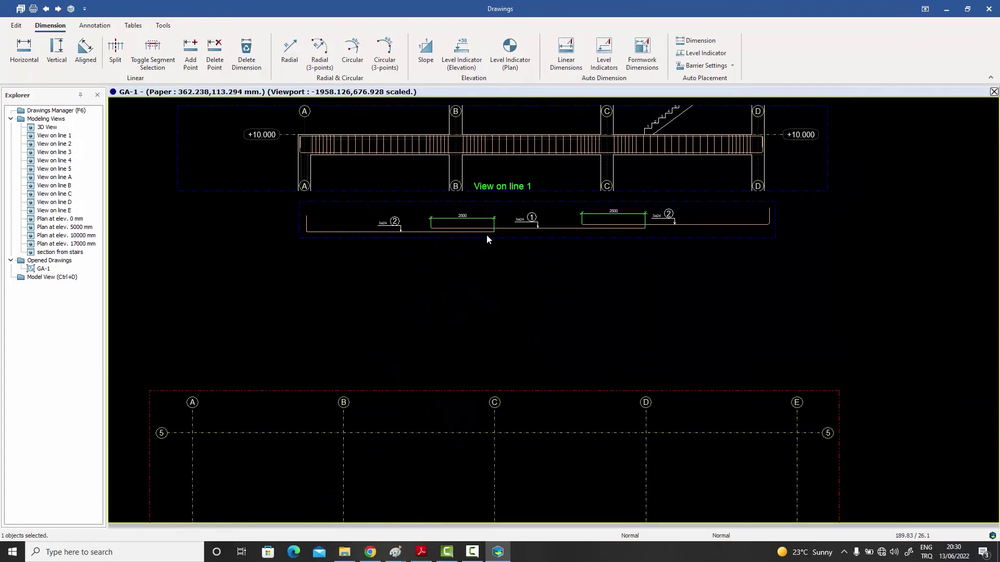
{"action": "scroll", "coordinate": [487, 239], "scroll_direction": "down", "scroll_amount": 5}
{"action": "scroll", "coordinate": [469, 295], "scroll_direction": "up", "scroll_amount": 5}
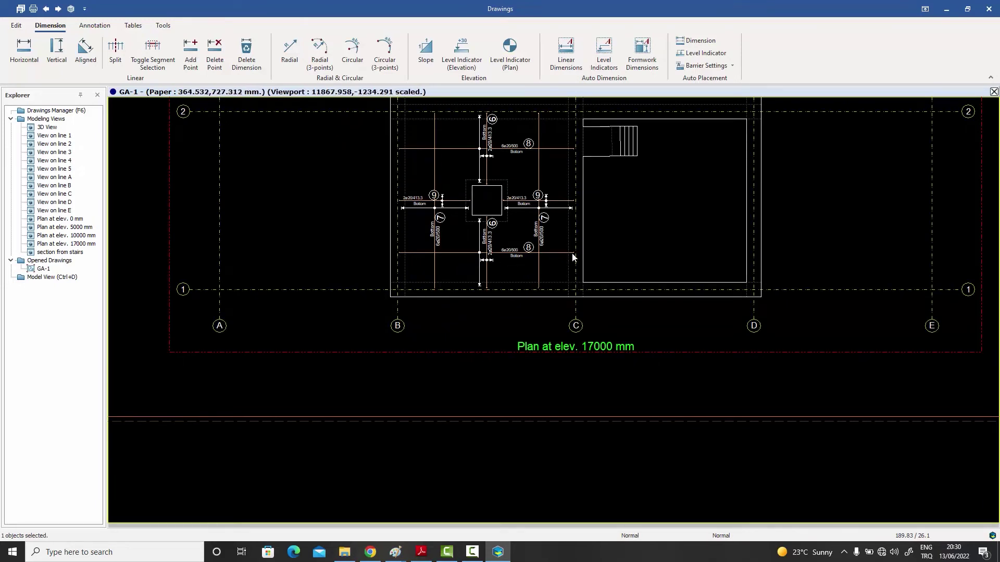
- Start a Reinforcement Detail with Use rebar coordinates ticked, stagger distance 3 and tolerance 30
{"action": "left_click", "coordinate": [165, 26]}
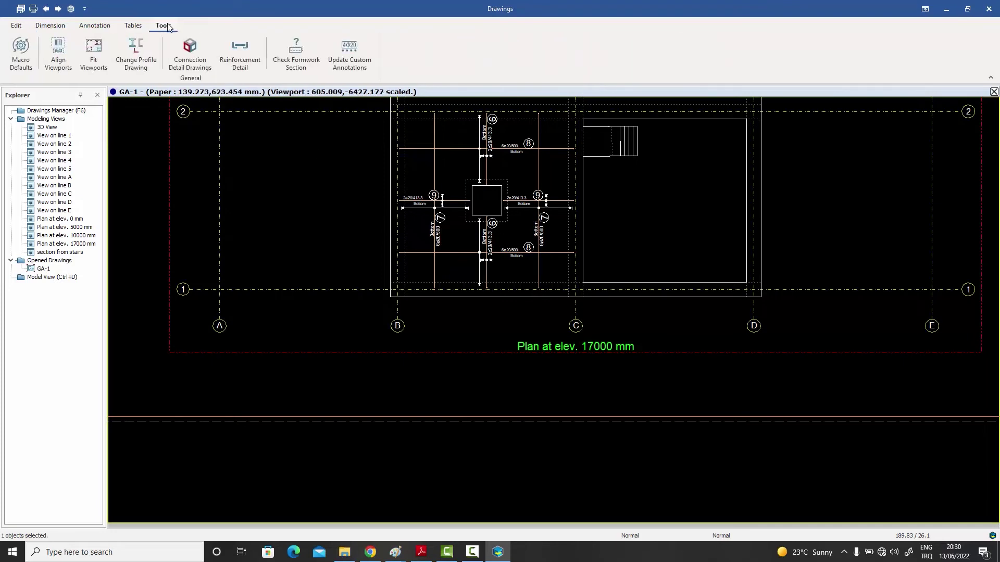
{"action": "left_click", "coordinate": [242, 59]}
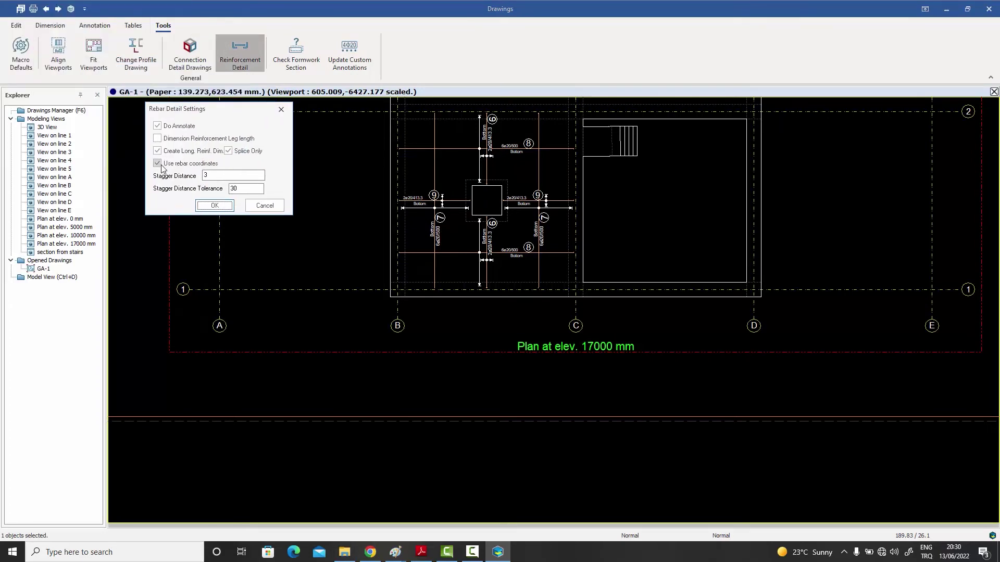
{"action": "left_click", "coordinate": [162, 166]}
{"action": "left_click", "coordinate": [192, 167]}
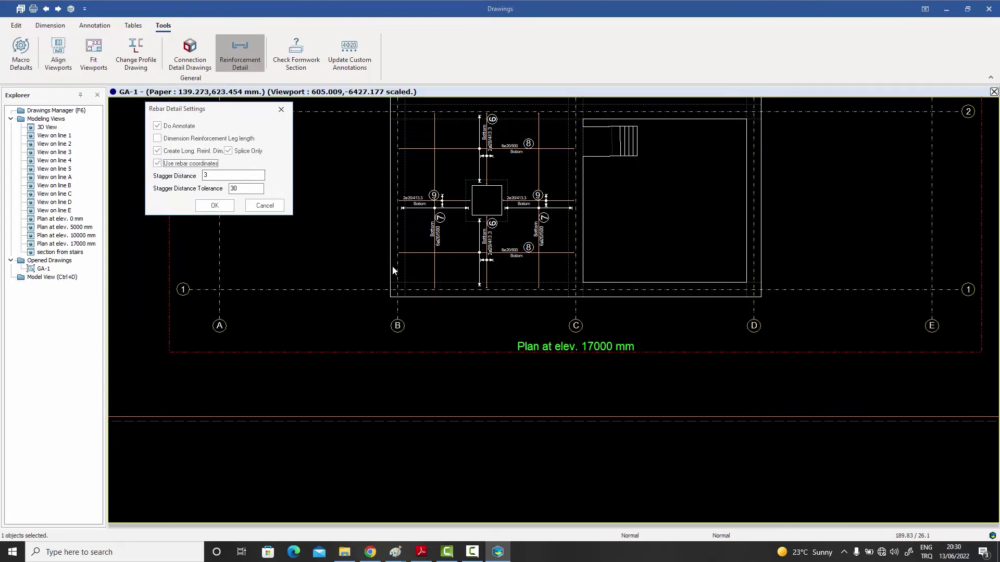
{"action": "left_click", "coordinate": [213, 206]}
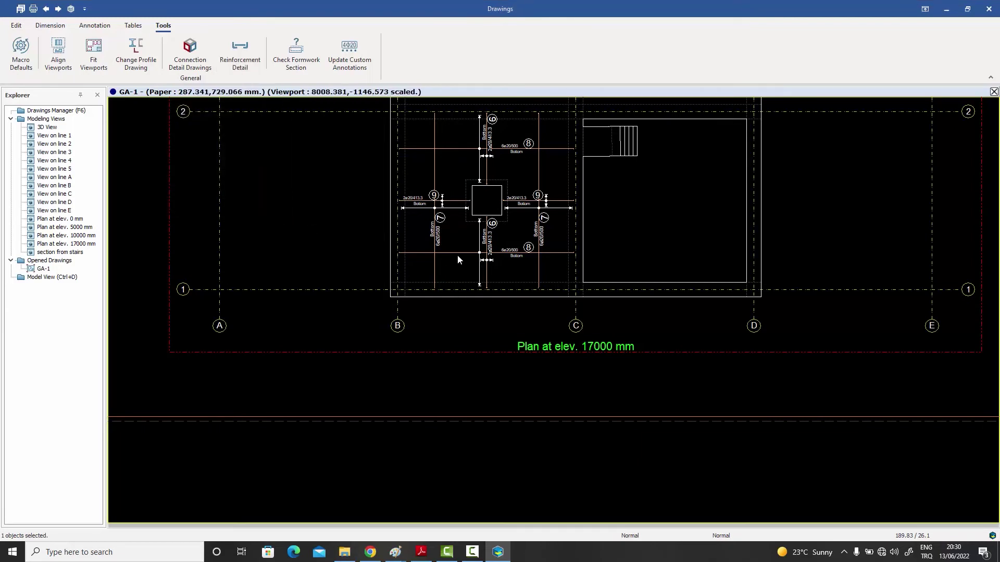
- Generate the slab bar's Rebar Detail viewport, set its third rotation to 90°, and fit it
{"action": "left_click", "coordinate": [241, 61]}
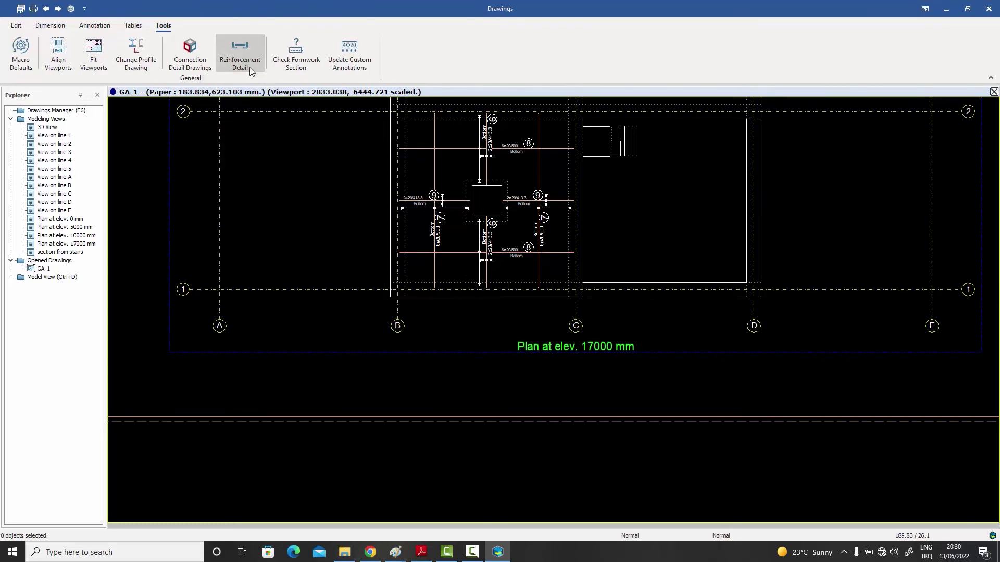
{"action": "scroll", "coordinate": [367, 234], "scroll_direction": "down", "scroll_amount": 6}
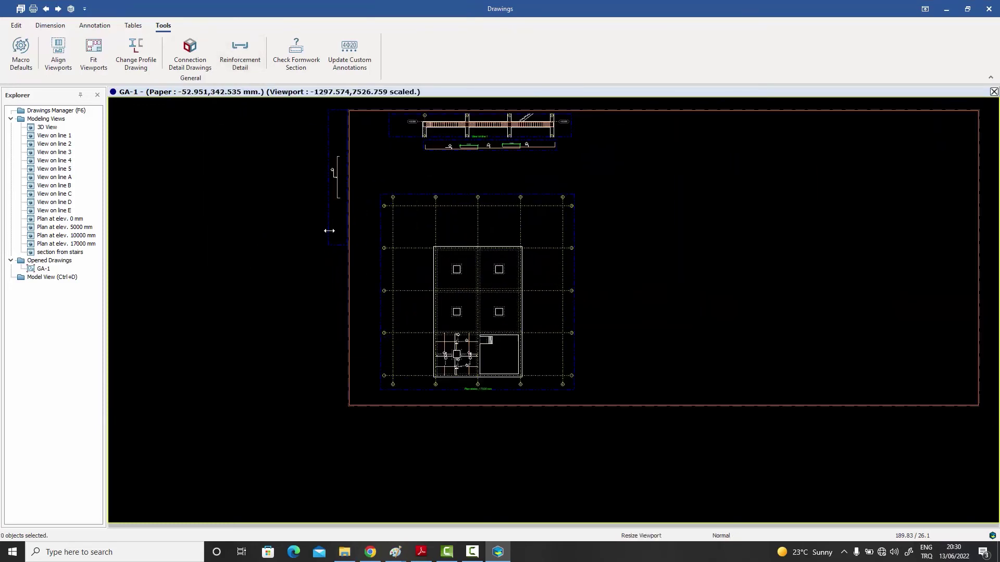
{"action": "double_click", "coordinate": [328, 210]}
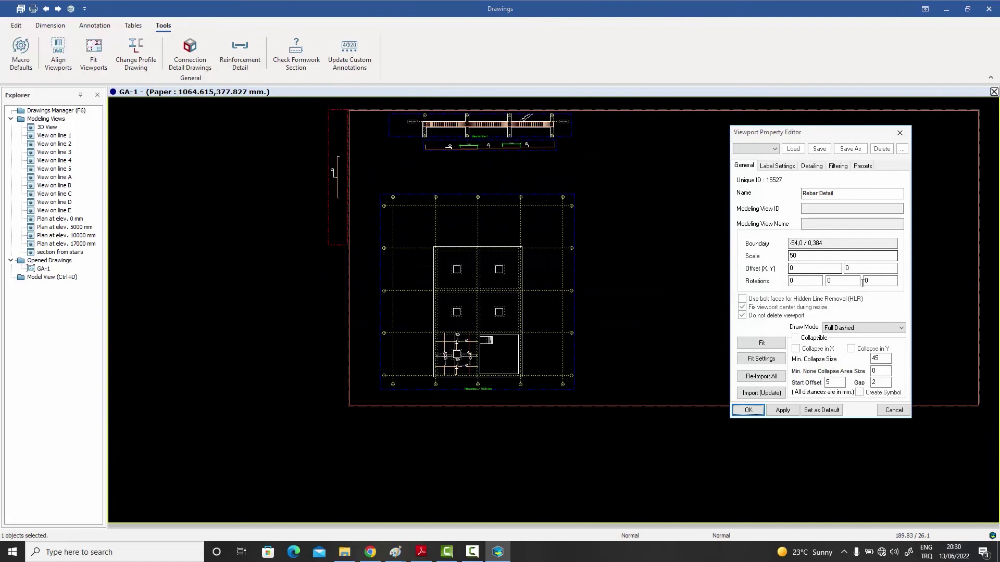
{"action": "double_click", "coordinate": [873, 283]}
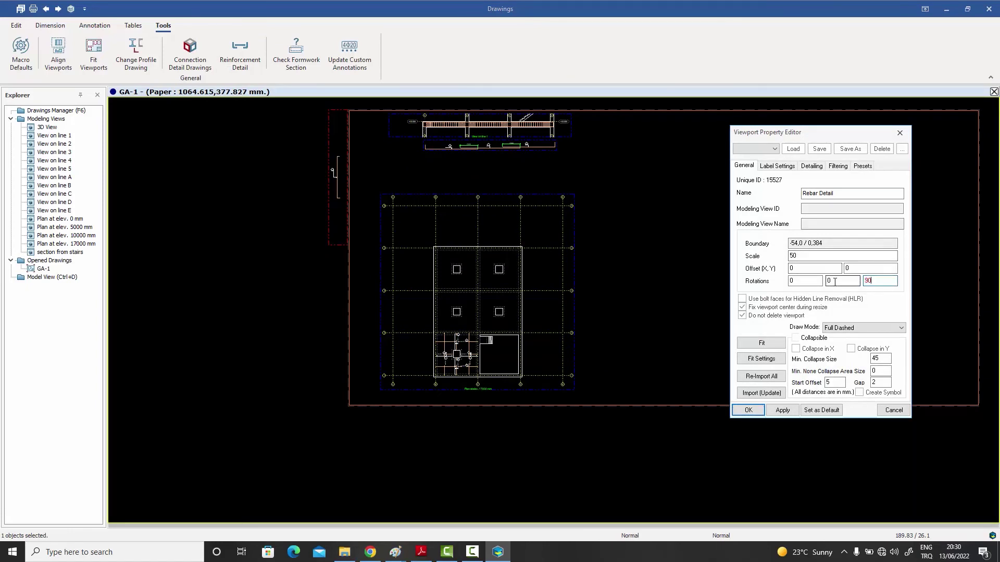
{"action": "left_click", "coordinate": [782, 410]}
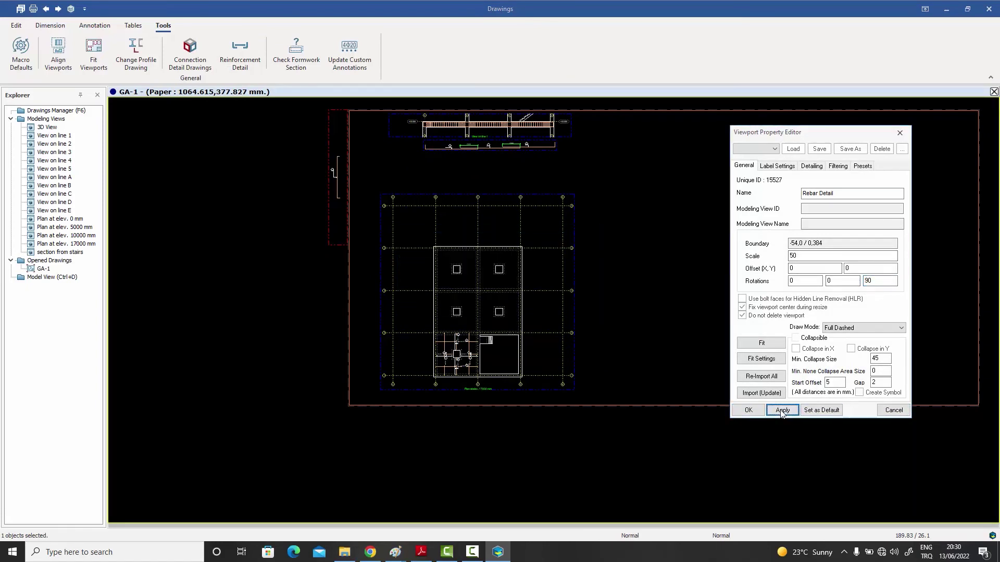
{"action": "left_click", "coordinate": [761, 342]}
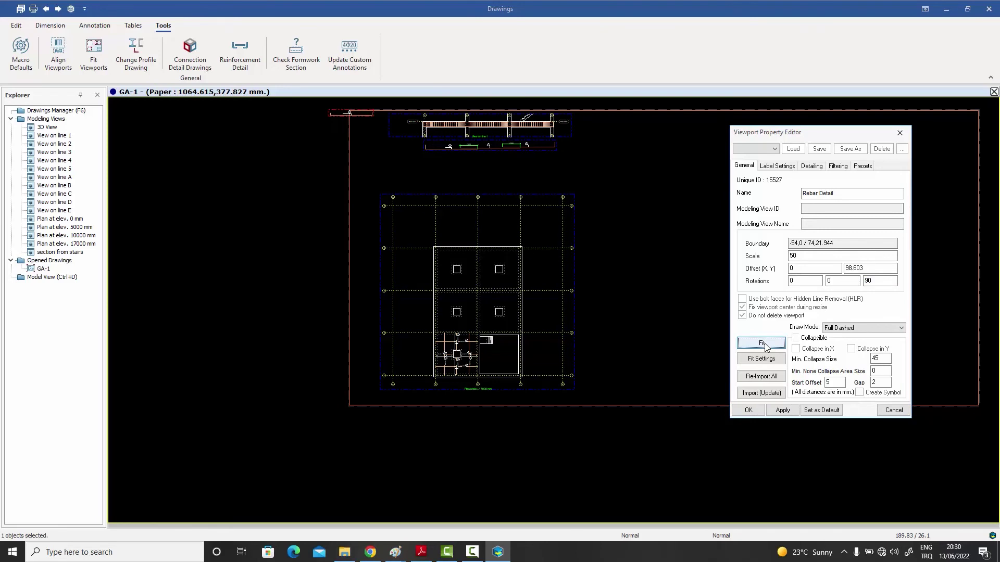
{"action": "left_click", "coordinate": [894, 410]}
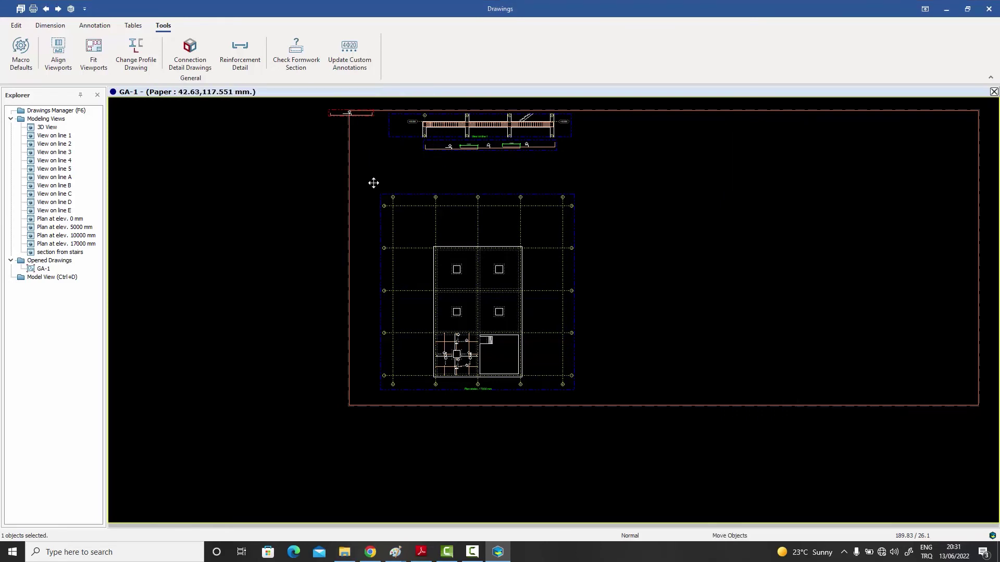
- Move the bar 8 (6ø20/500) Rebar Detail viewport beneath the Plan at elev. 17000 mm title, zooming in to verify placement
{"action": "left_click_drag", "start_coordinate": [460, 387], "coordinate": [458, 402]}
{"action": "scroll", "coordinate": [460, 402], "scroll_direction": "up", "scroll_amount": 6}
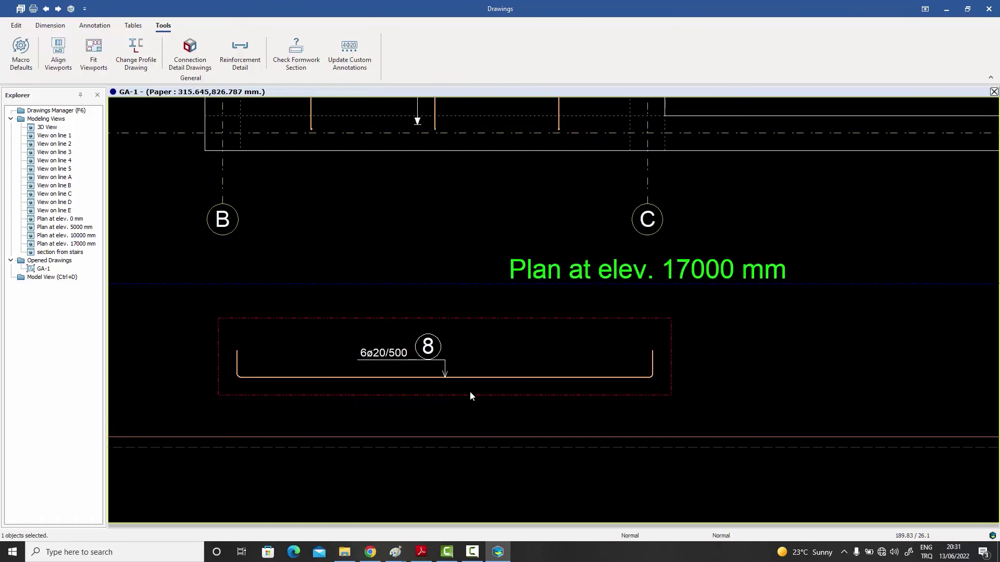
{"action": "scroll", "coordinate": [480, 382], "scroll_direction": "down", "scroll_amount": 4}
{"action": "scroll", "coordinate": [460, 278], "scroll_direction": "up", "scroll_amount": 4}
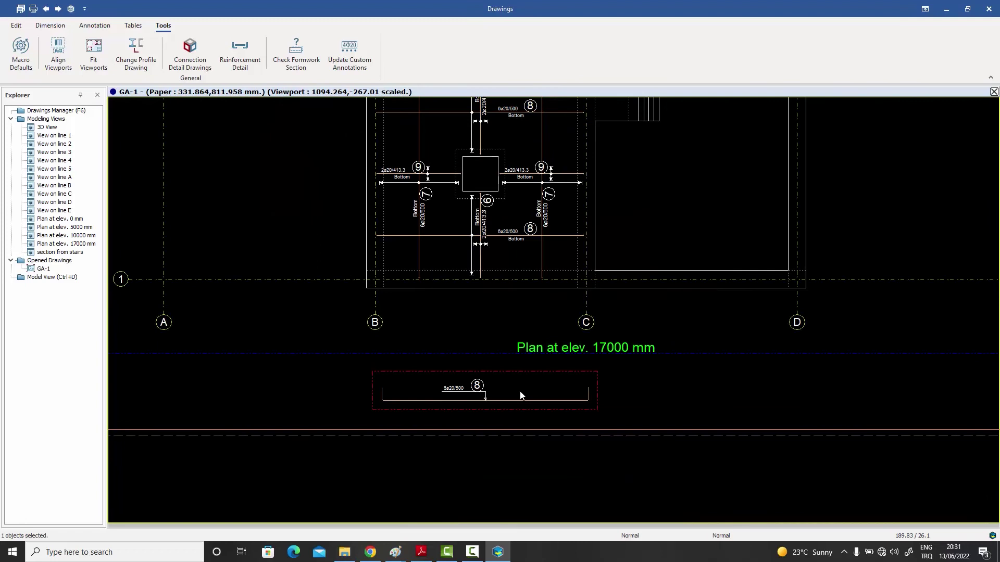
{"action": "scroll", "coordinate": [512, 396], "scroll_direction": "down", "scroll_amount": 2}
{"action": "middle_click_drag", "start_coordinate": [504, 392], "coordinate": [500, 359]}
{"action": "scroll", "coordinate": [501, 359], "scroll_direction": "up", "scroll_amount": 3}
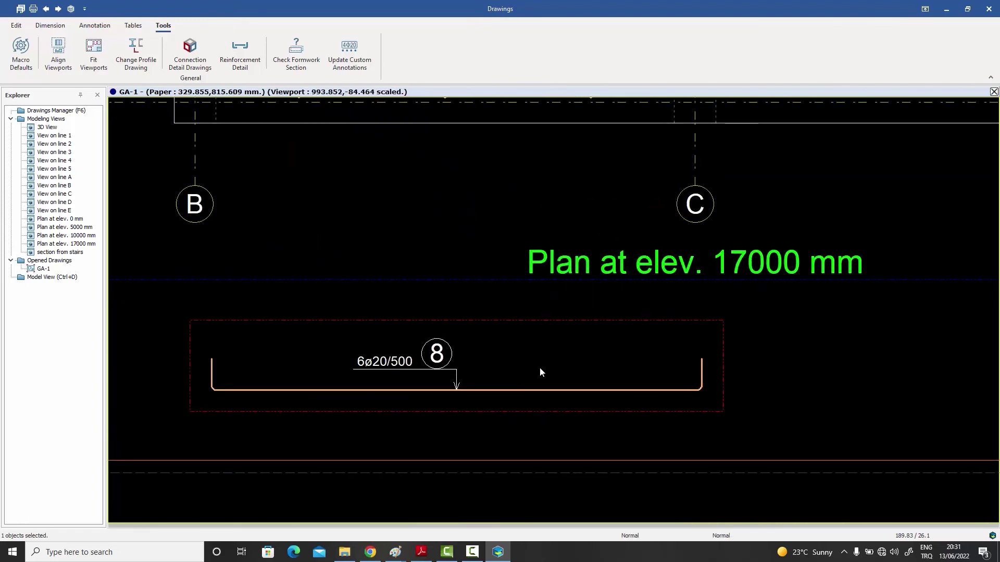
{"action": "scroll", "coordinate": [539, 367], "scroll_direction": "down", "scroll_amount": 1}
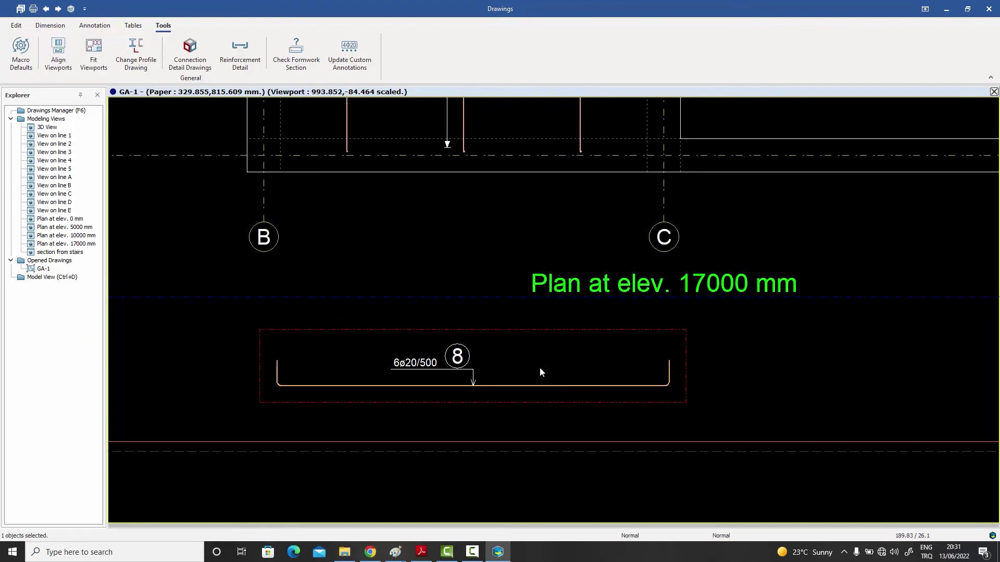
{"action": "scroll", "coordinate": [540, 367], "scroll_direction": "down", "scroll_amount": 1}
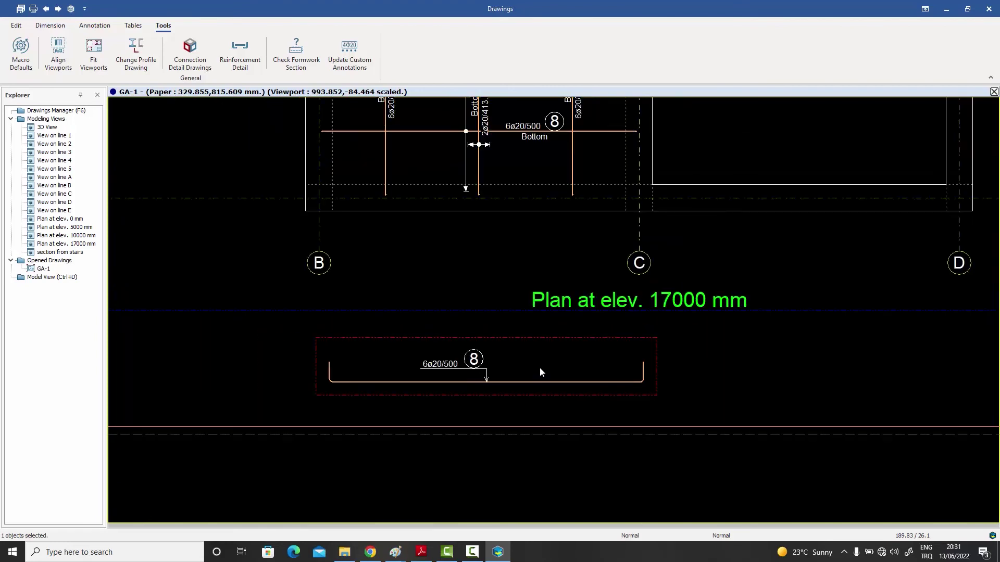
{"action": "middle_click_drag", "start_coordinate": [539, 367], "coordinate": [538, 375]}
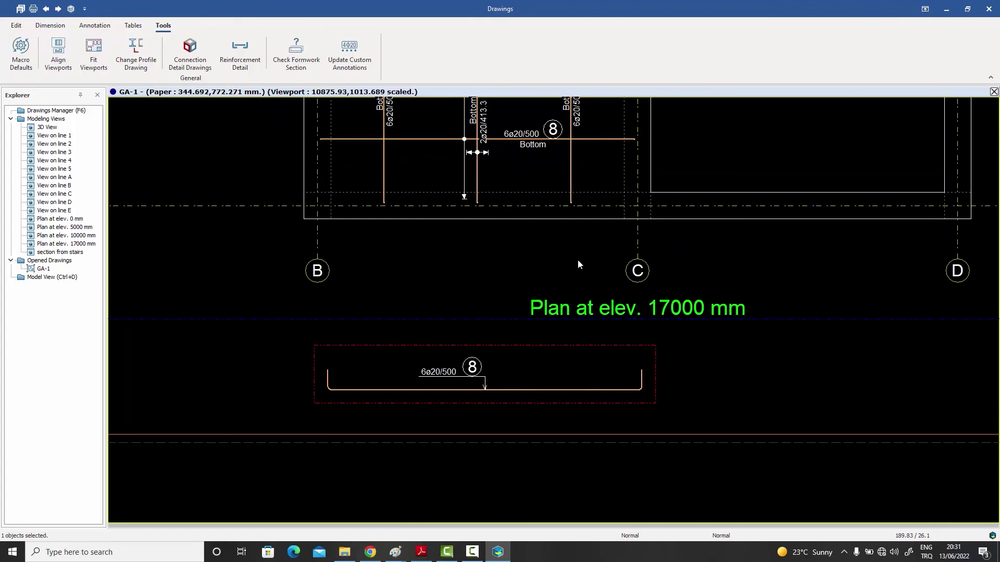
{"action": "scroll", "coordinate": [555, 286], "scroll_direction": "down", "scroll_amount": 5}
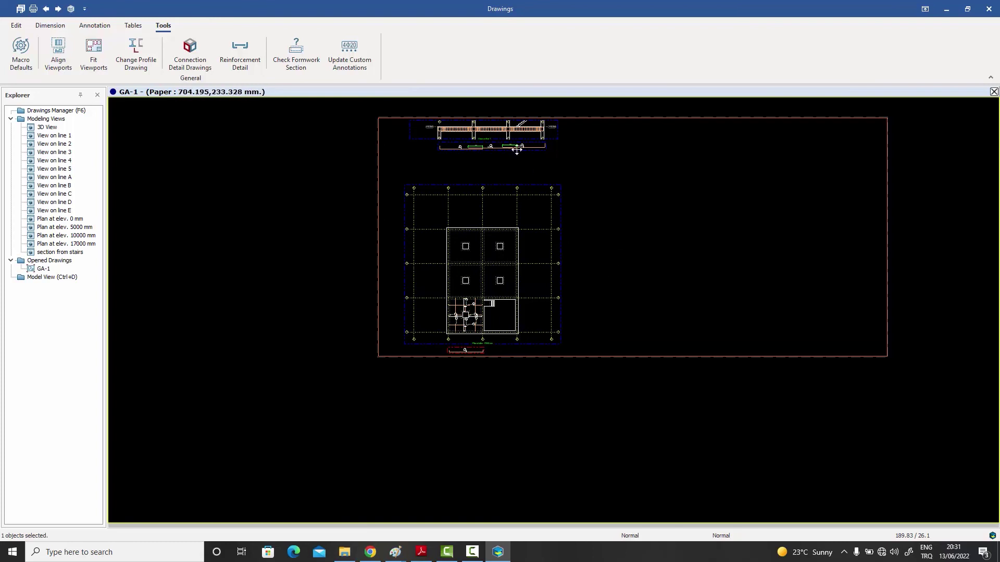
{"action": "scroll", "coordinate": [517, 150], "scroll_direction": "up", "scroll_amount": 8}
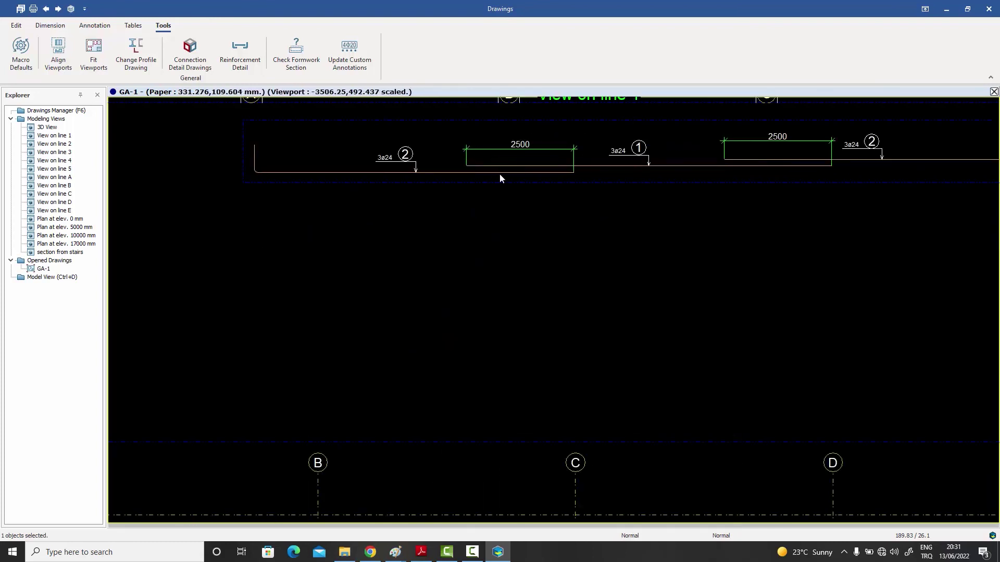
{"action": "scroll", "coordinate": [529, 179], "scroll_direction": "down", "scroll_amount": 8}
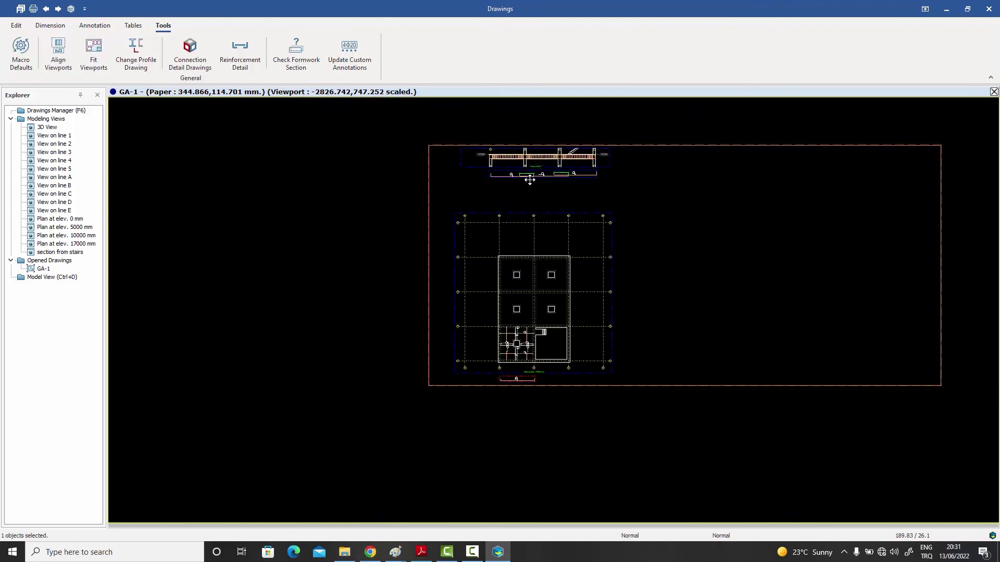
{"action": "middle_click_drag", "start_coordinate": [576, 322], "coordinate": [548, 330]}
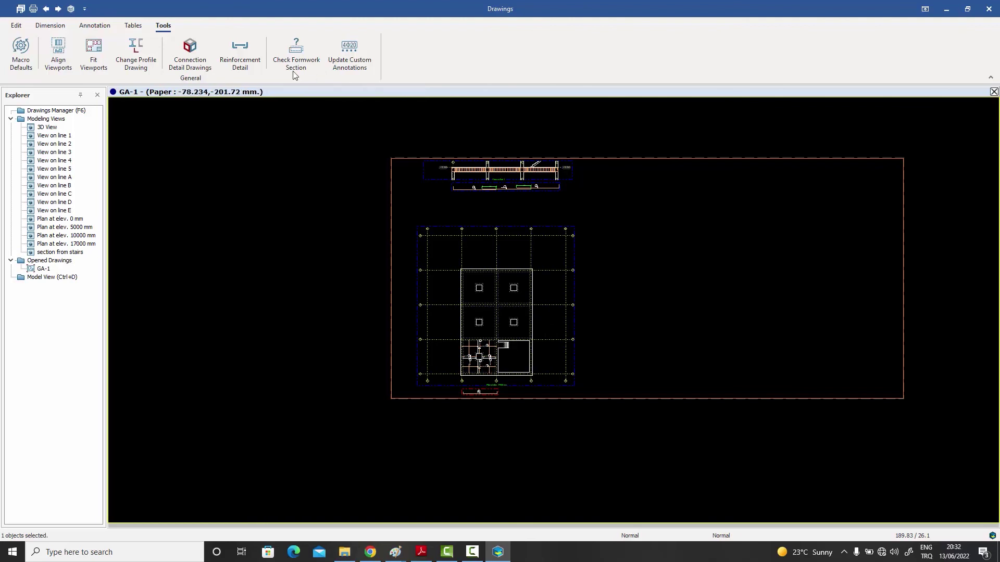
{"action": "scroll", "coordinate": [552, 304], "scroll_direction": "up", "scroll_amount": 1}
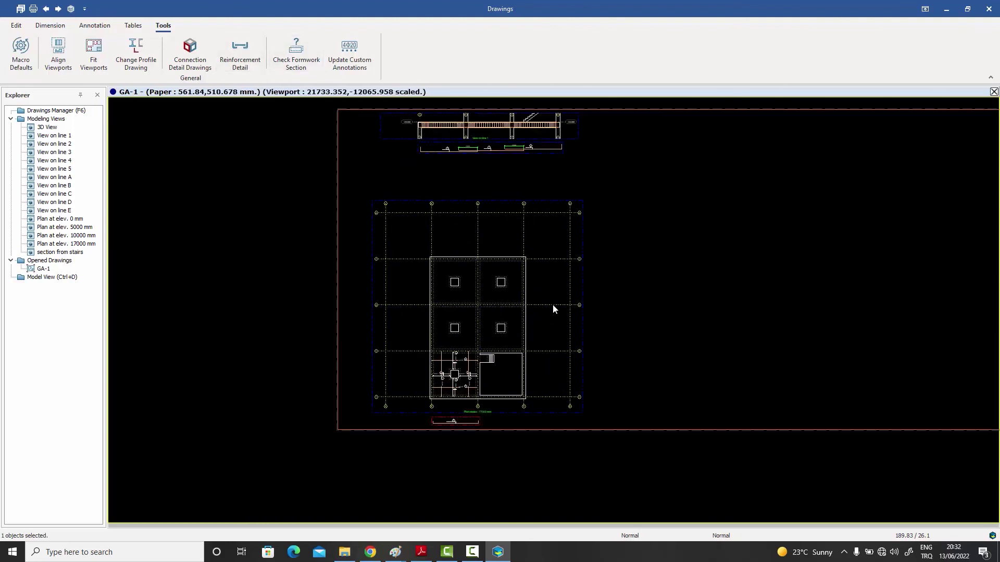